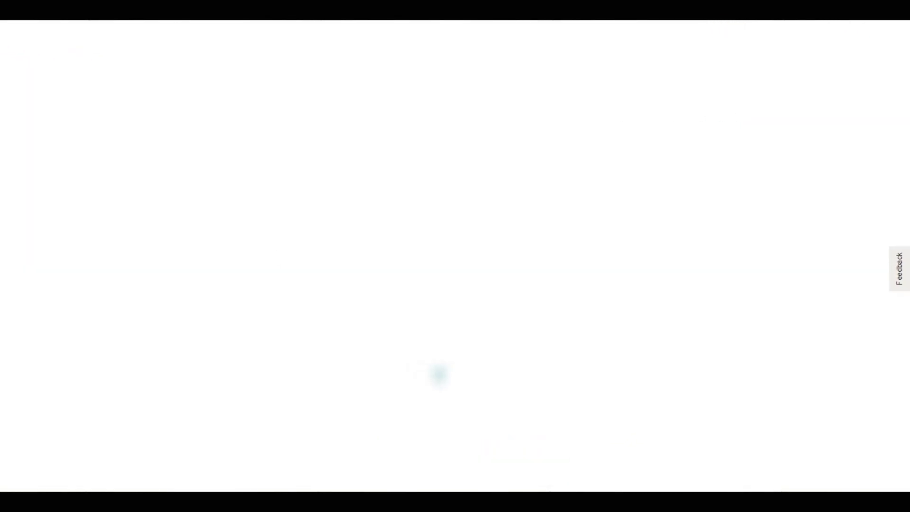
click(217, 139)
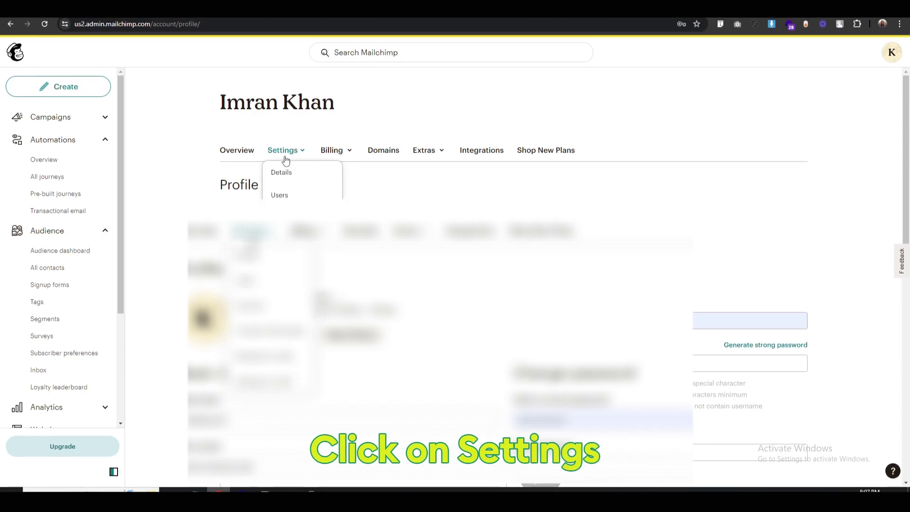
click(281, 175)
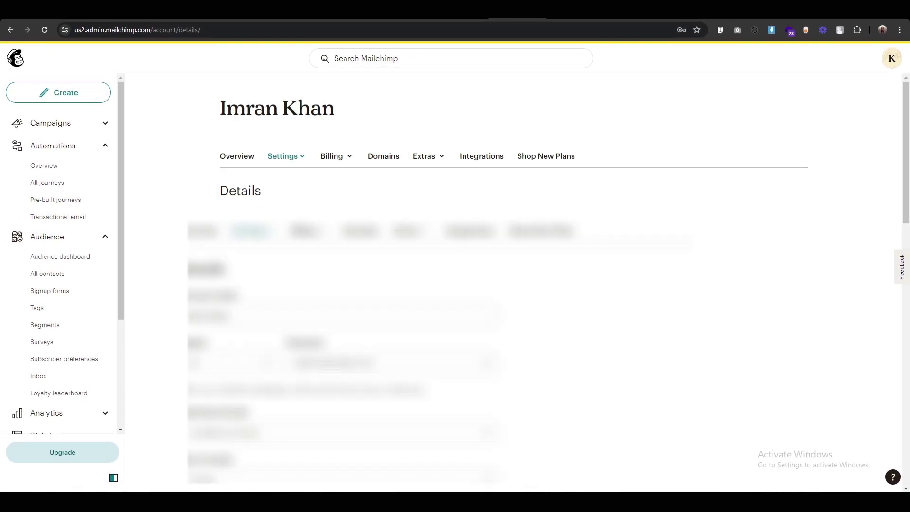
scroll(205, 225, down, 20)
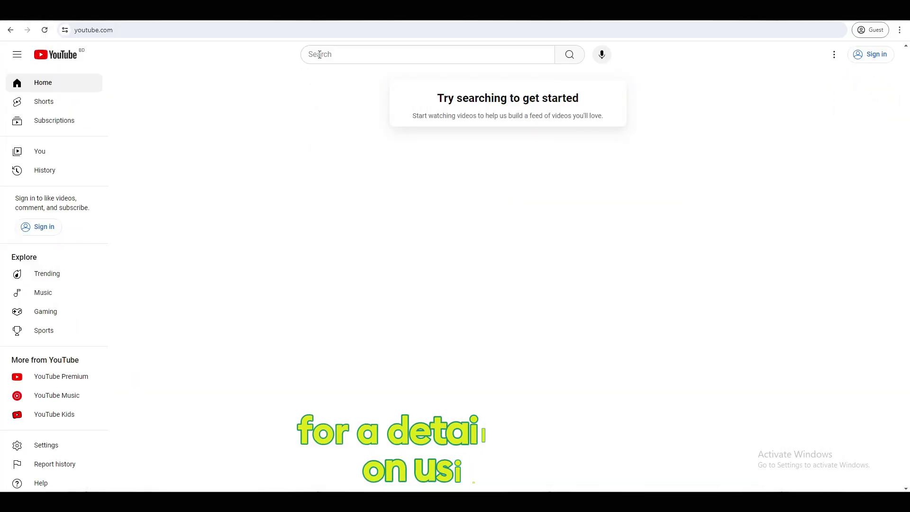
- Search YouTube for 'Cyclo' and open the Cycloto channel's Videos list
click(320, 55)
text(Cycloto)
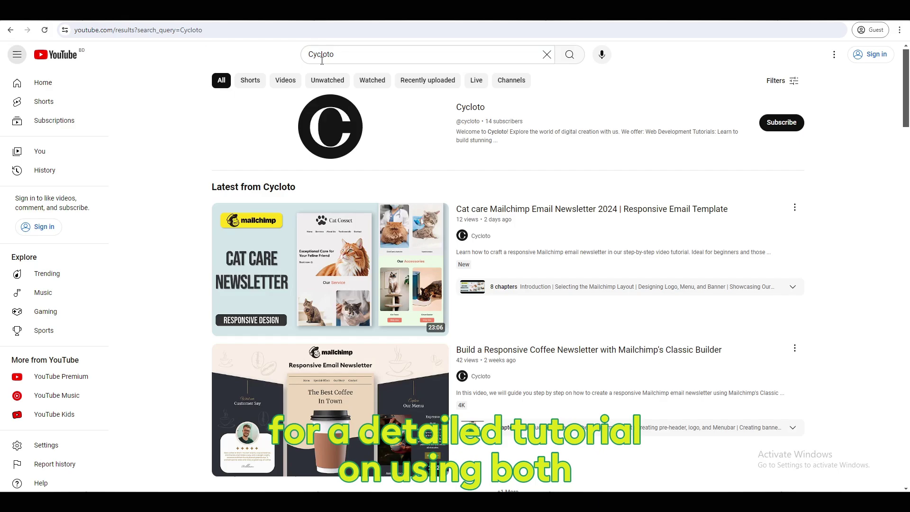
click(332, 131)
click(250, 286)
scroll(176, 314, down, 3)
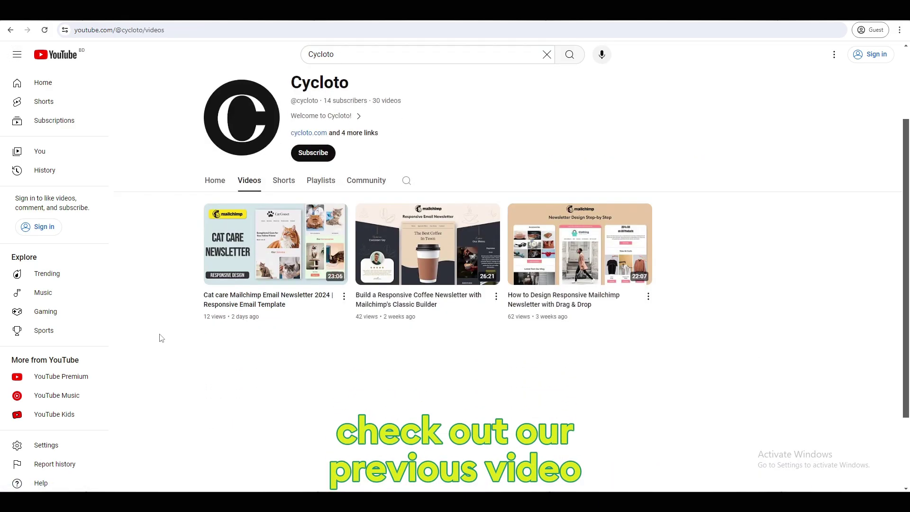
scroll(294, 377, up, 1)
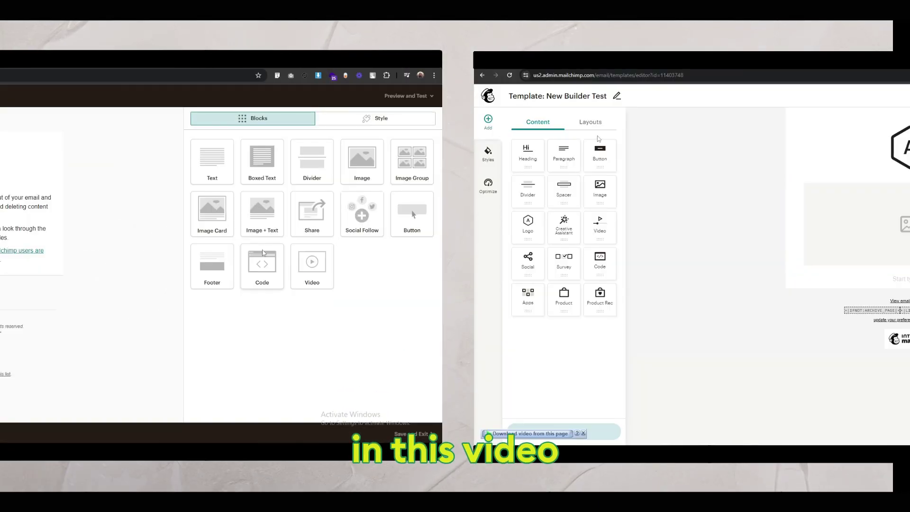
- Compare the classic Blocks/Style panels with the new Content/Layouts/Styles panels, scrolling both canvases
click(591, 122)
click(355, 120)
click(535, 124)
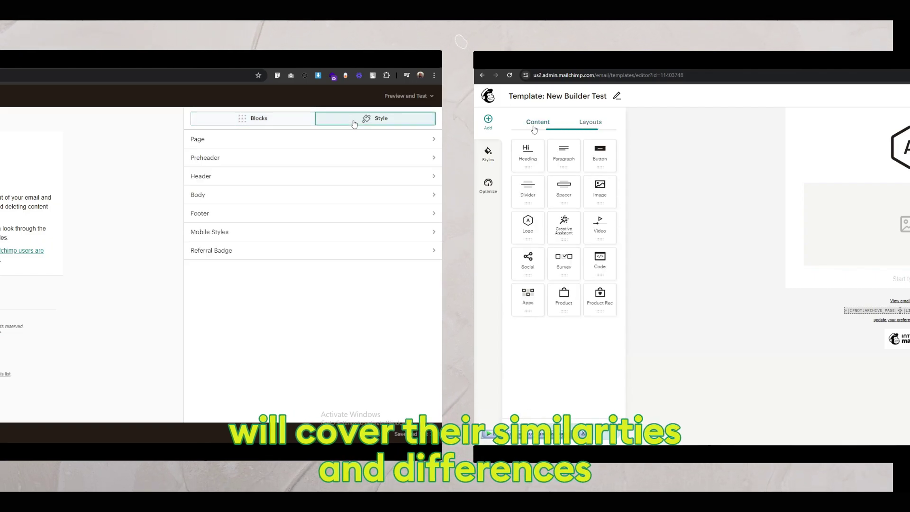
click(490, 152)
click(240, 126)
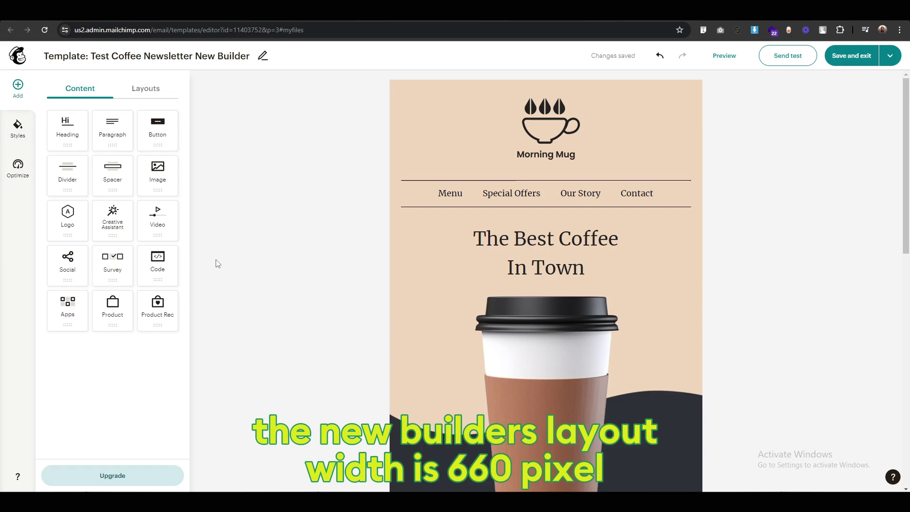
scroll(220, 264, down, 8)
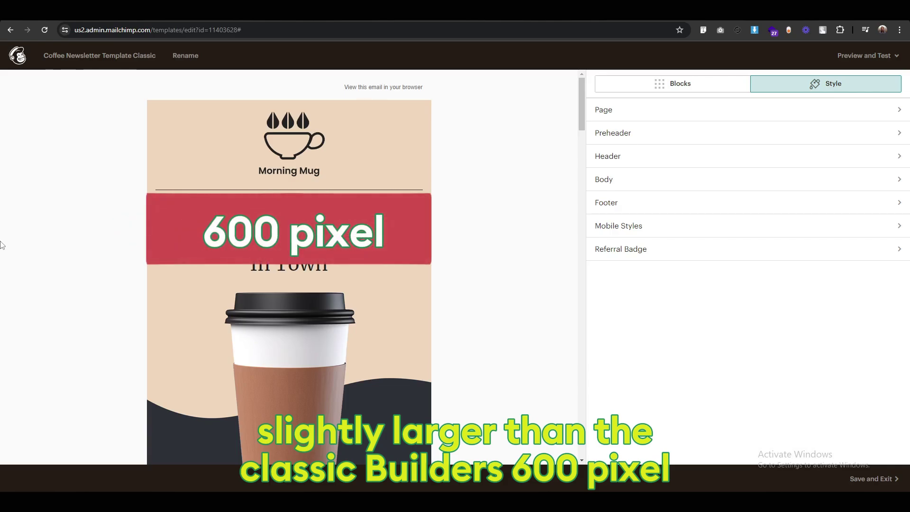
scroll(2, 245, down, 4)
scroll(1, 244, down, 5)
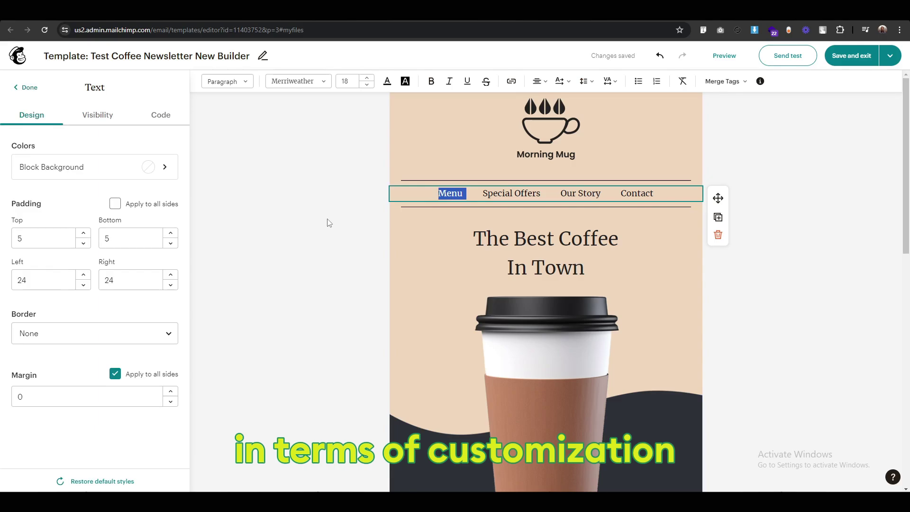
- Browse the paragraph font list, then add an Image block under the nav bar and undo it
click(294, 82)
scroll(3, 313, down, 10)
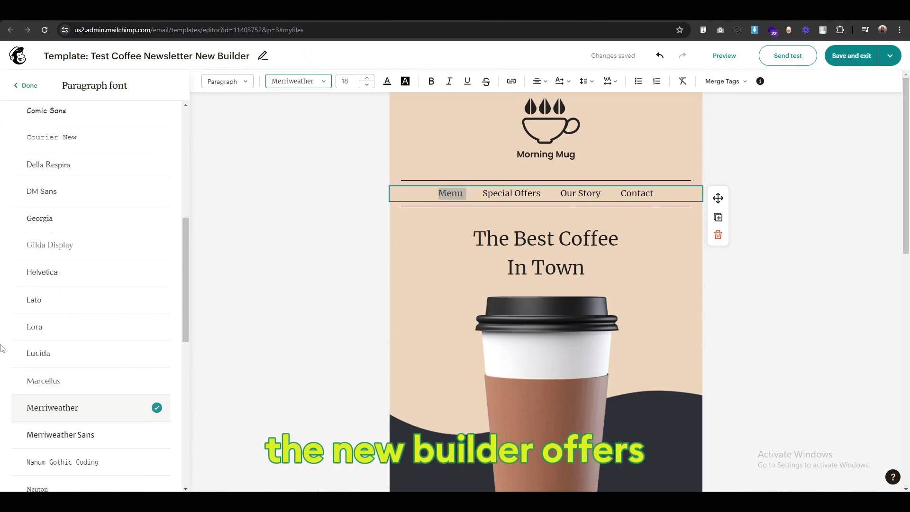
scroll(3, 352, down, 5)
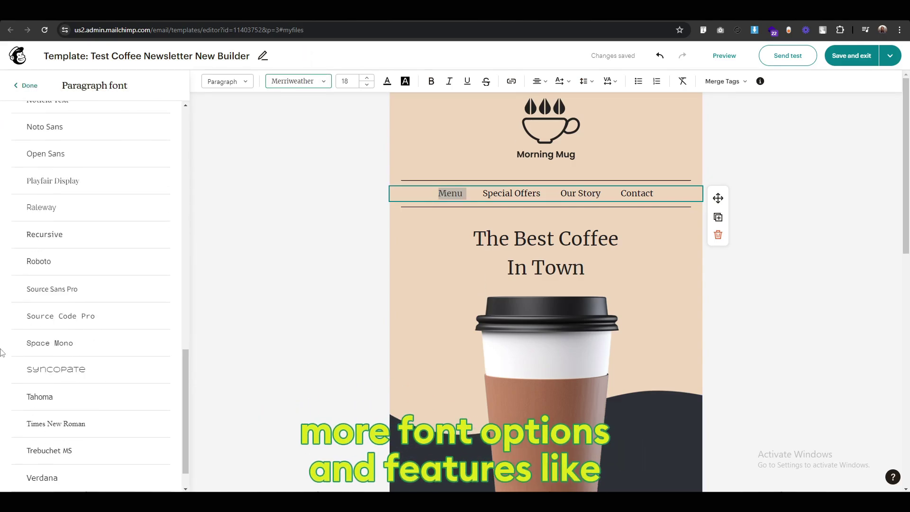
click(26, 88)
drag(158, 178, 522, 171)
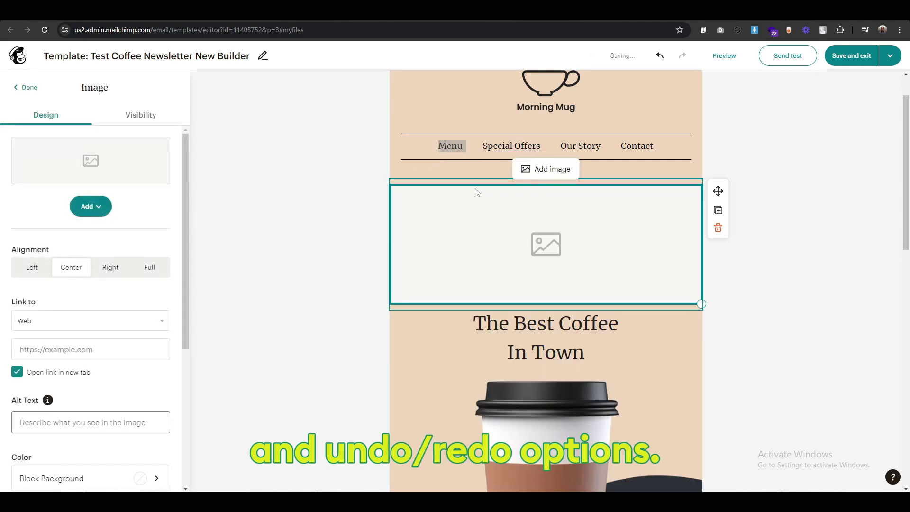
click(661, 56)
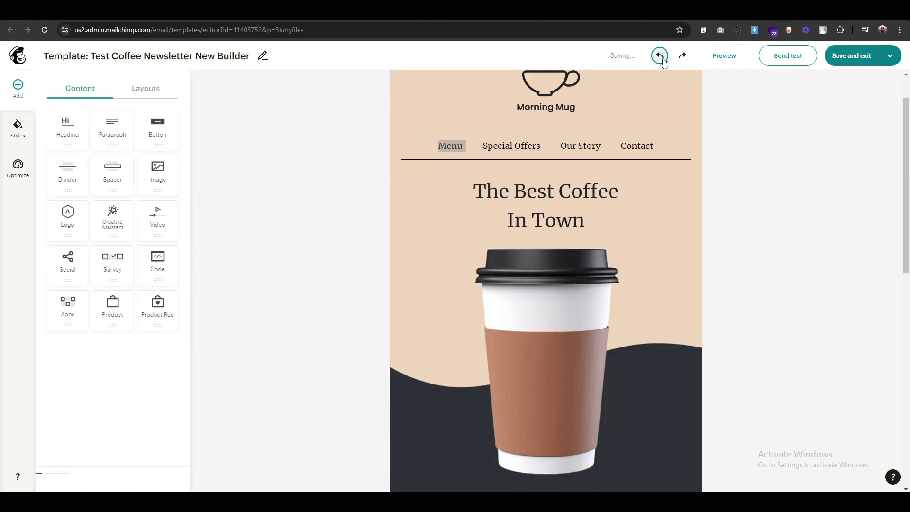
- Redo the image insertion and place a Start Survey button below Order Now
click(683, 57)
scroll(239, 329, down, 6)
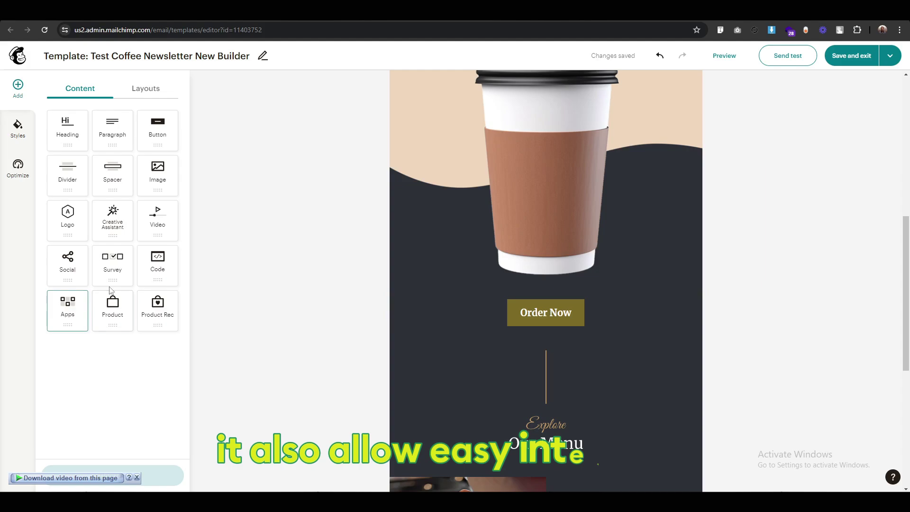
drag(112, 261, 260, 329)
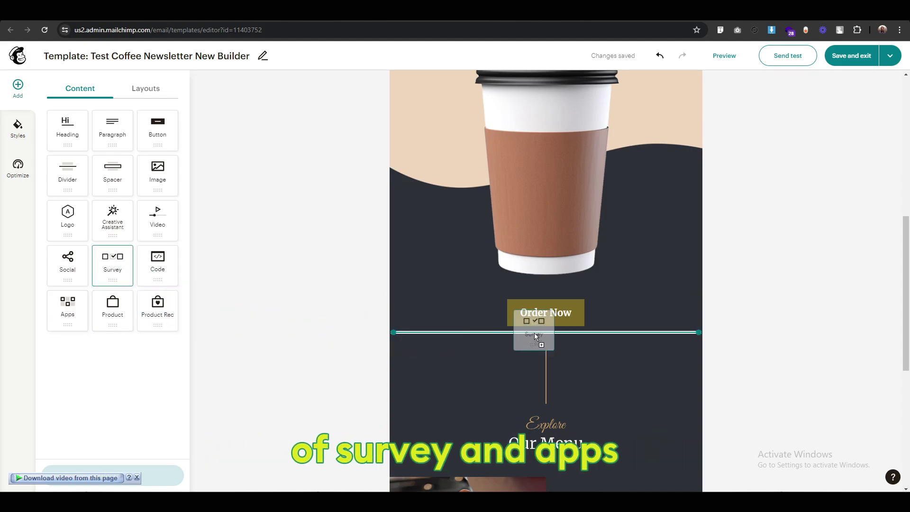
drag(534, 333, 535, 333)
scroll(52, 333, down, 1)
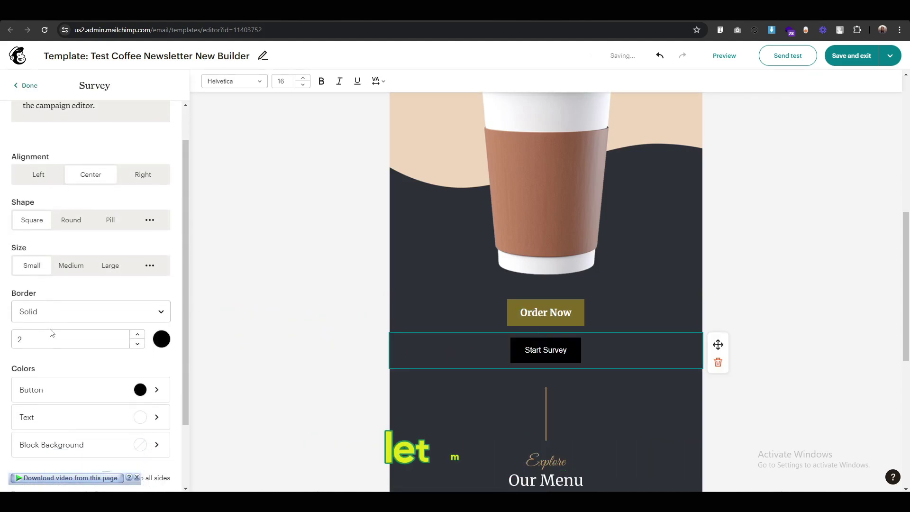
scroll(52, 333, down, 2)
scroll(47, 237, up, 5)
click(26, 85)
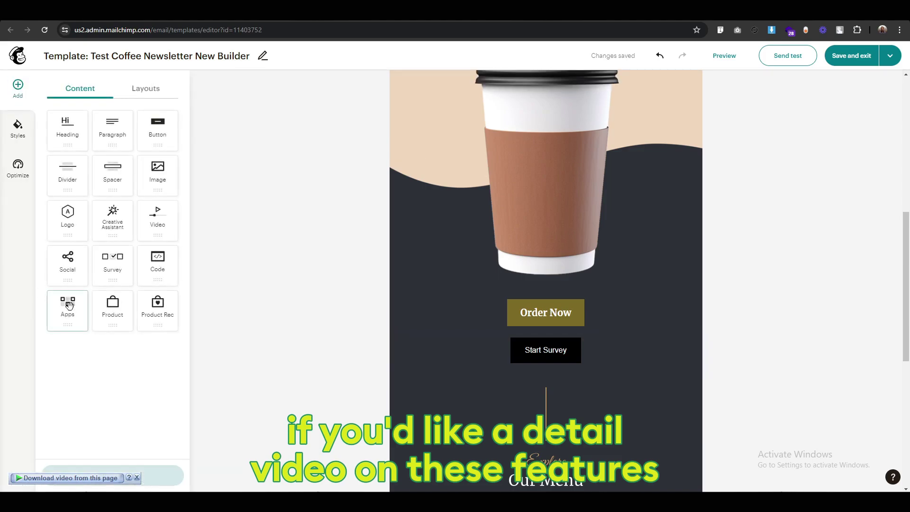
- Add an app block above Order Now and connect the Instagram app
drag(558, 392, 569, 308)
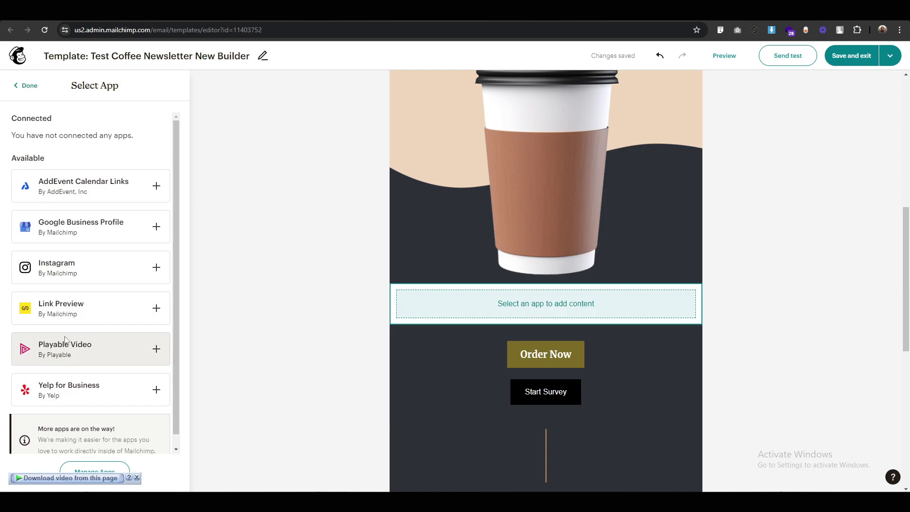
click(75, 274)
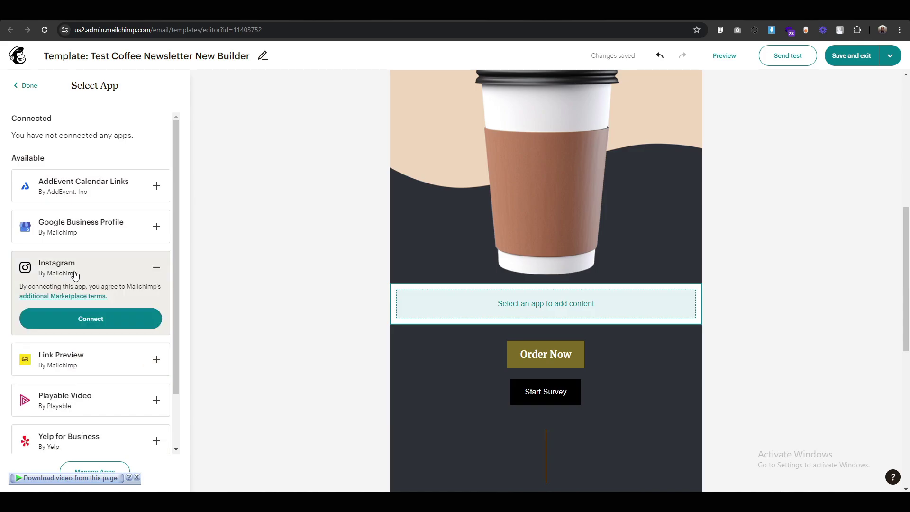
click(84, 321)
- Stack blank 1-, 2-, 3- and 4-column layouts one under another below the cup image
click(153, 91)
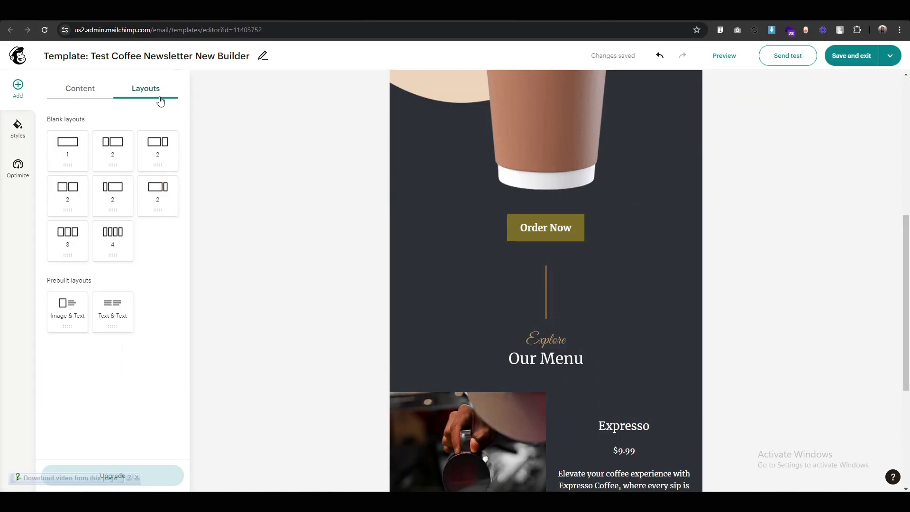
drag(519, 206, 521, 202)
click(23, 88)
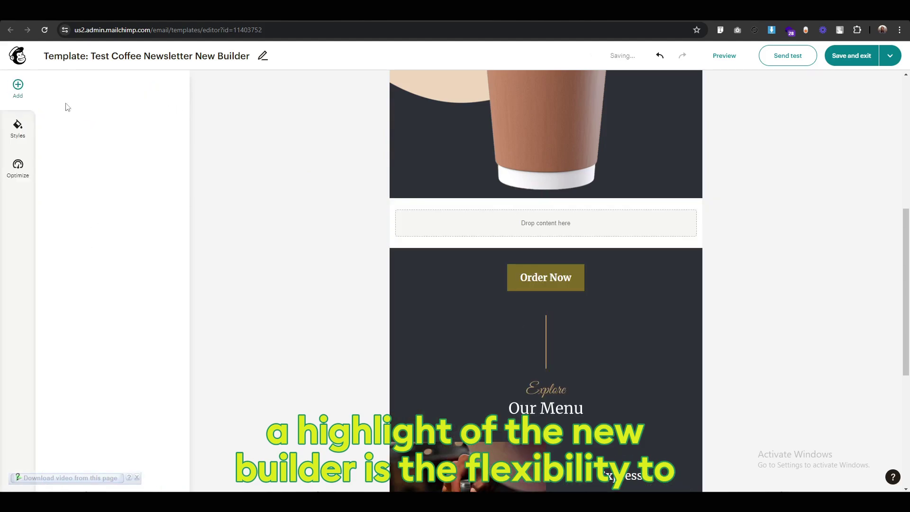
click(146, 97)
drag(72, 189, 545, 258)
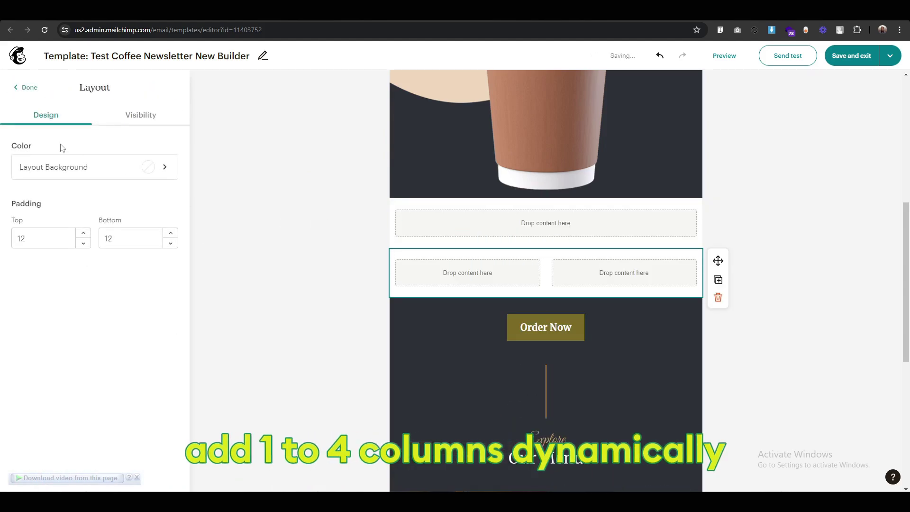
click(18, 87)
click(148, 100)
drag(71, 234, 532, 306)
click(18, 88)
click(151, 97)
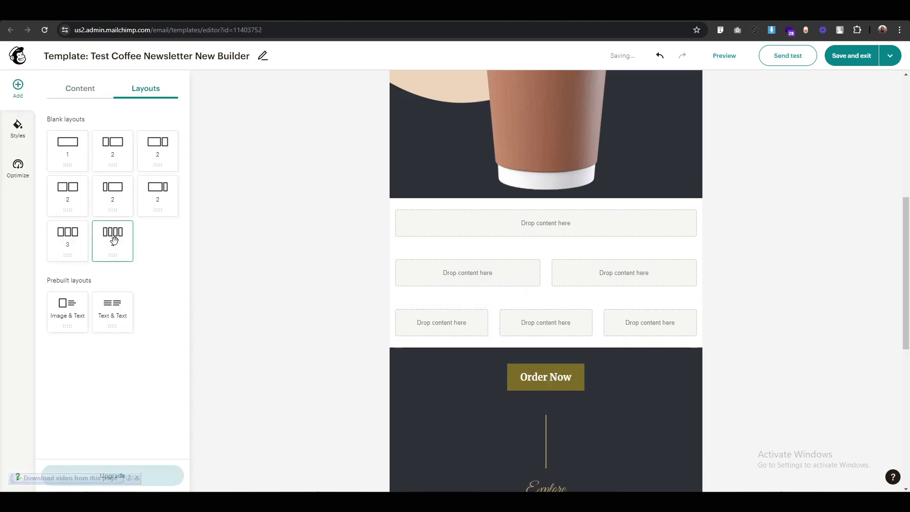
drag(528, 347, 485, 347)
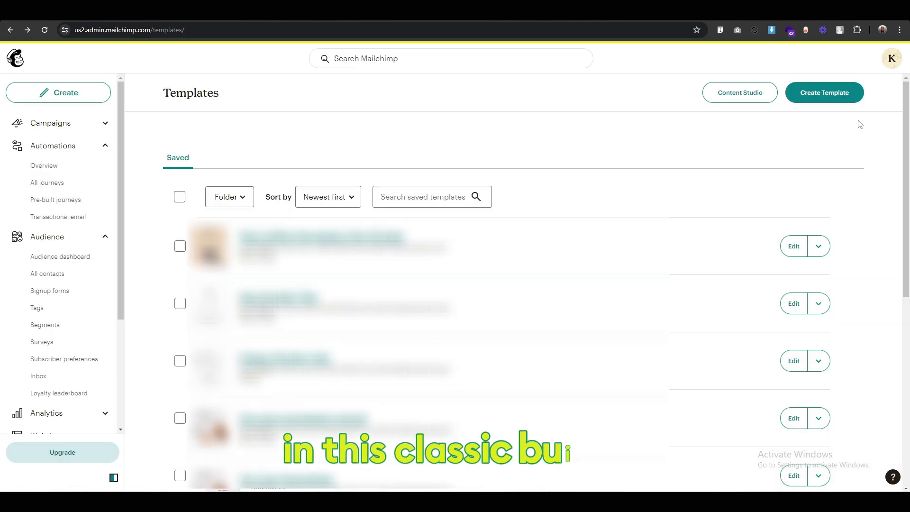
- Start a new template from the Templates page and scroll the starting-point layouts
click(814, 93)
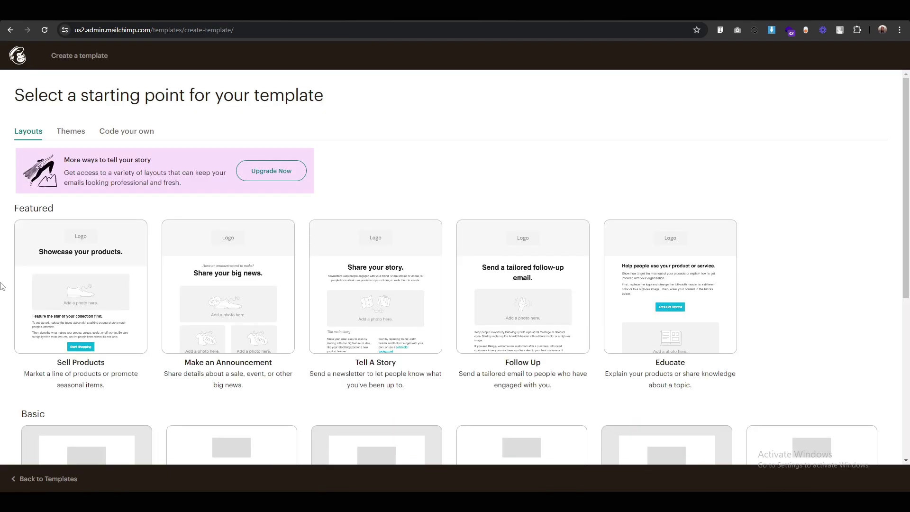
scroll(1, 286, down, 6)
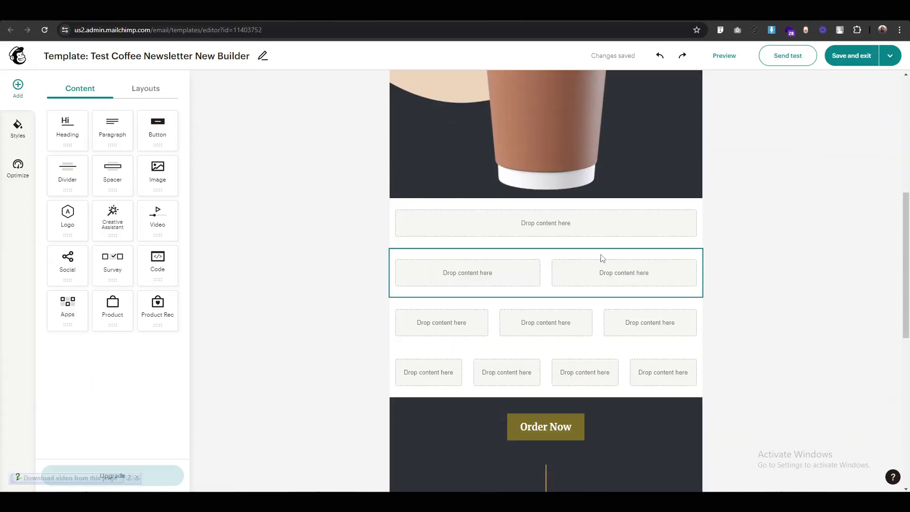
- Colour the one-, two-, three- and four-column rows olive, peach, yellow and purple
click(434, 236)
click(136, 174)
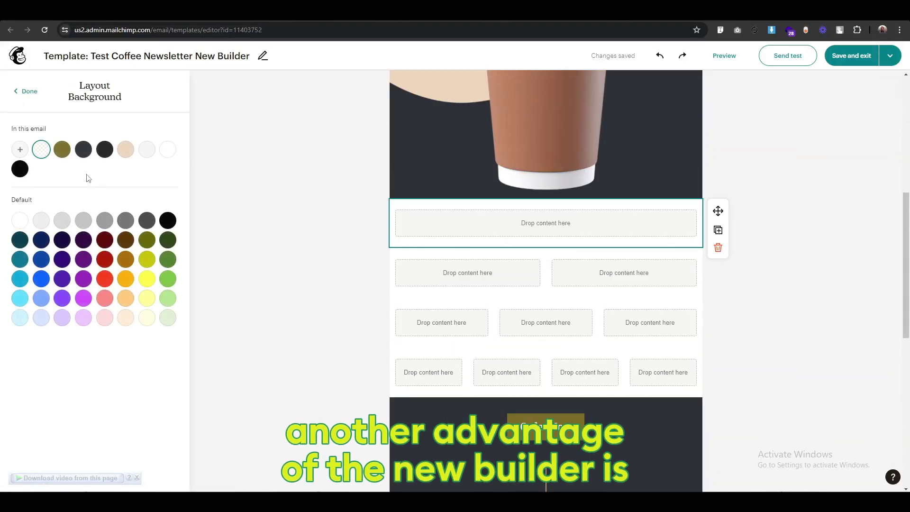
click(62, 157)
click(442, 268)
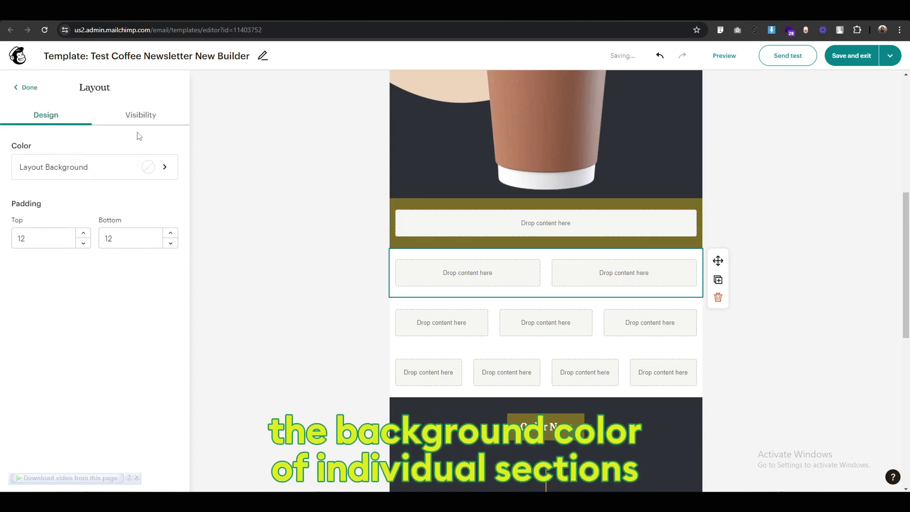
click(136, 171)
click(428, 319)
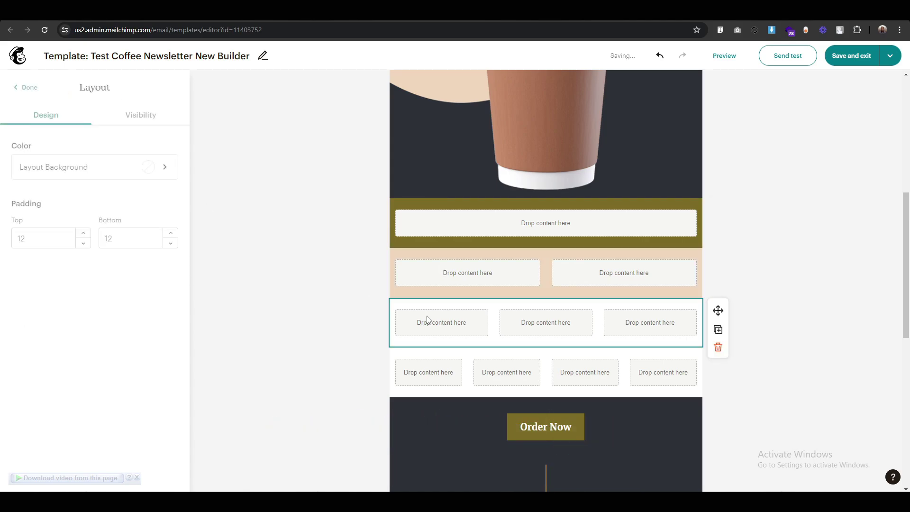
click(137, 168)
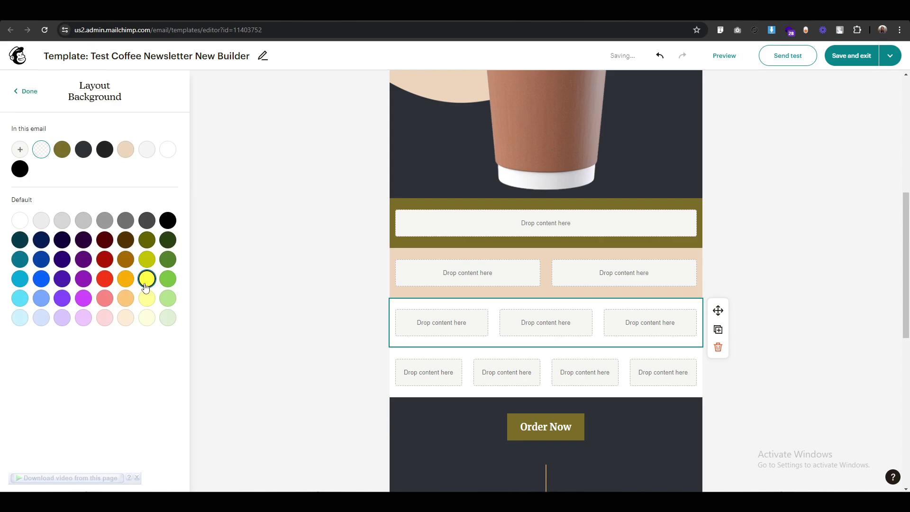
click(146, 280)
click(144, 175)
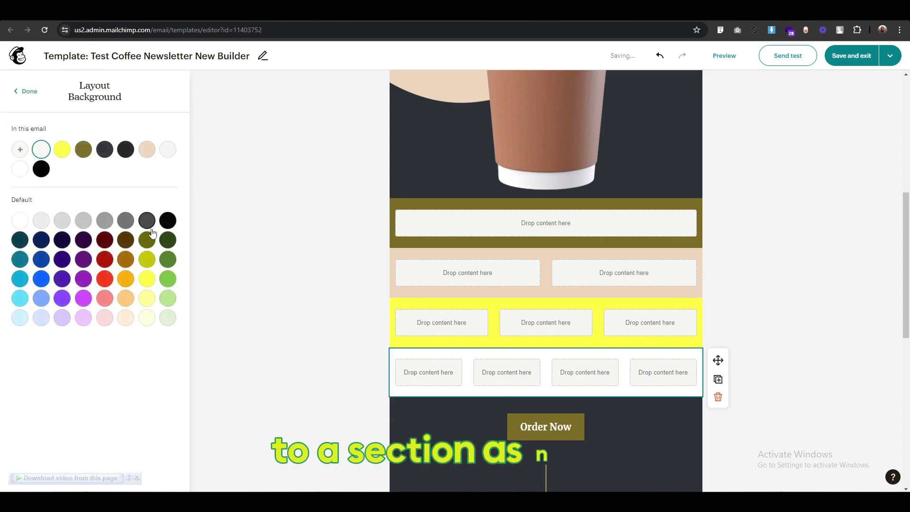
click(63, 299)
click(21, 92)
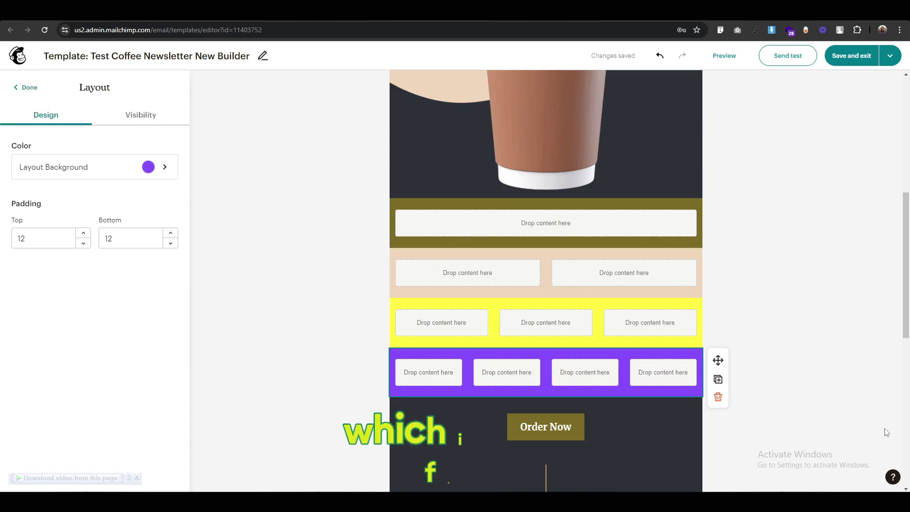
- Duplicate the purple four-column row and make the copy dark purple
click(718, 379)
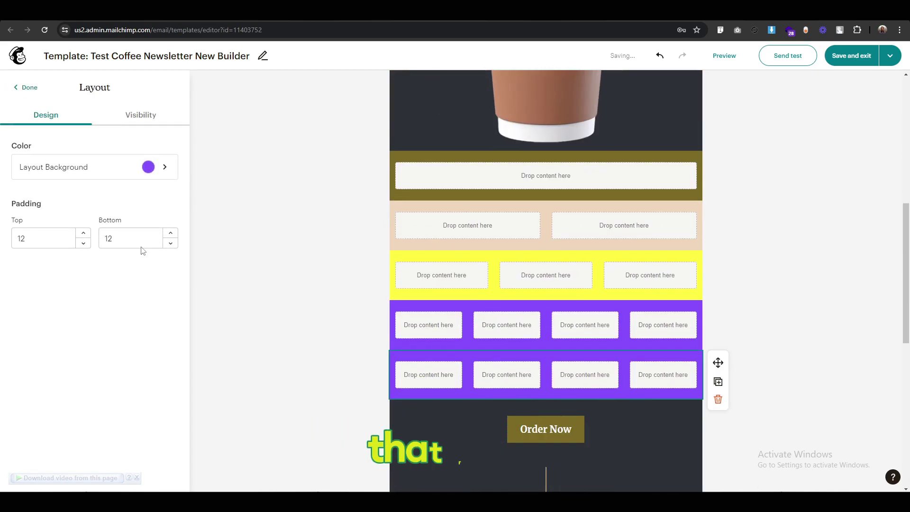
click(95, 167)
click(83, 240)
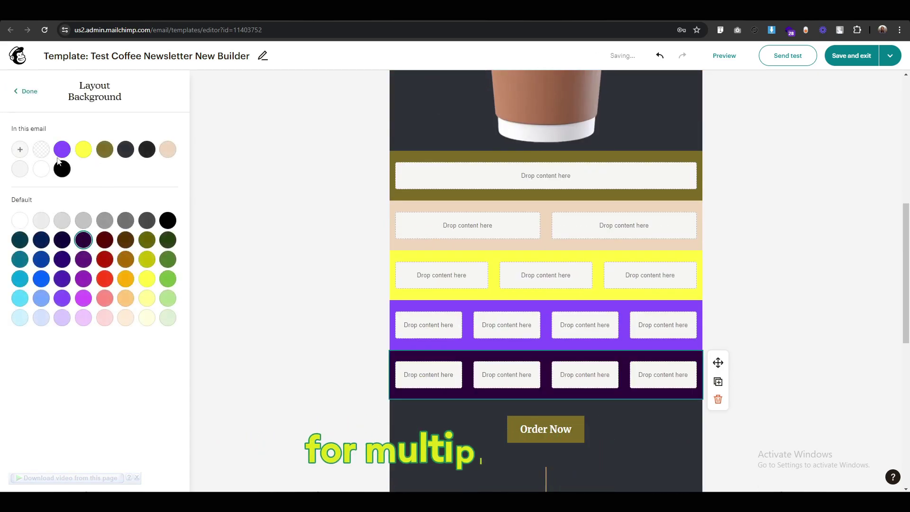
click(23, 91)
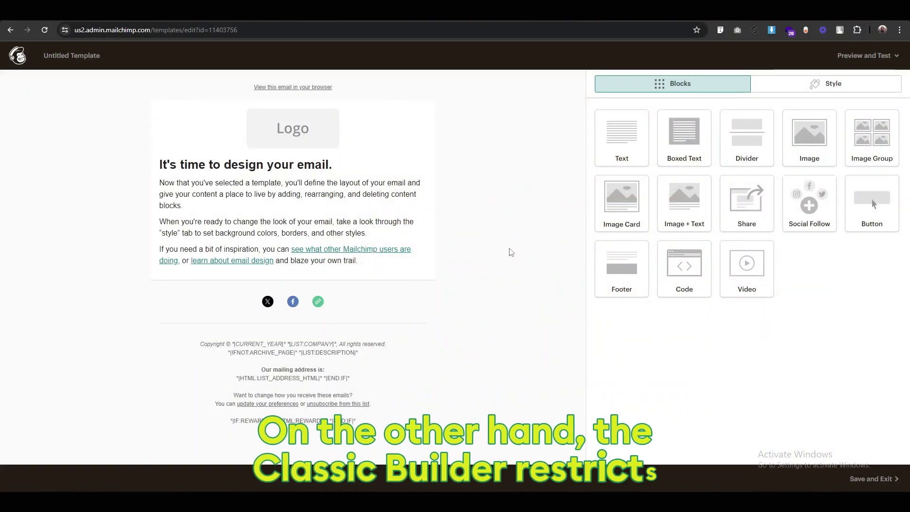
- Set the preheader and header background colours to dark red
click(806, 85)
click(625, 135)
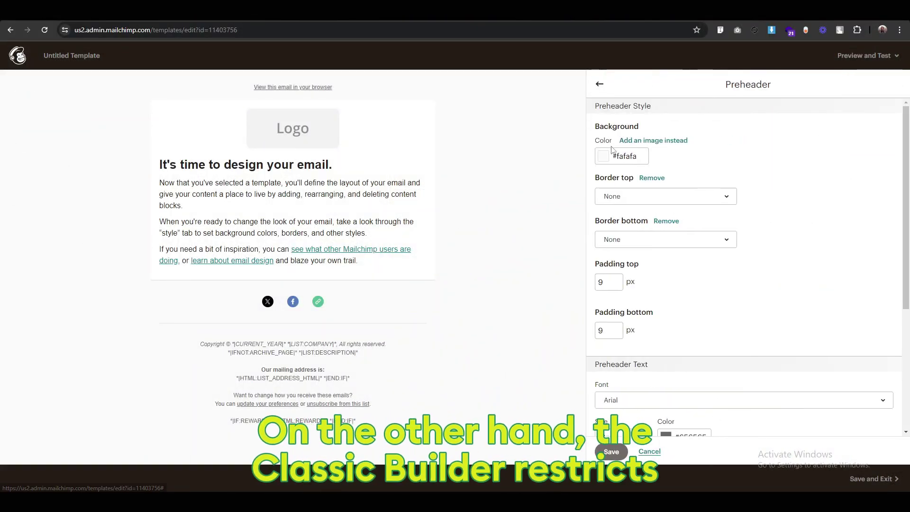
click(610, 154)
click(645, 179)
click(600, 84)
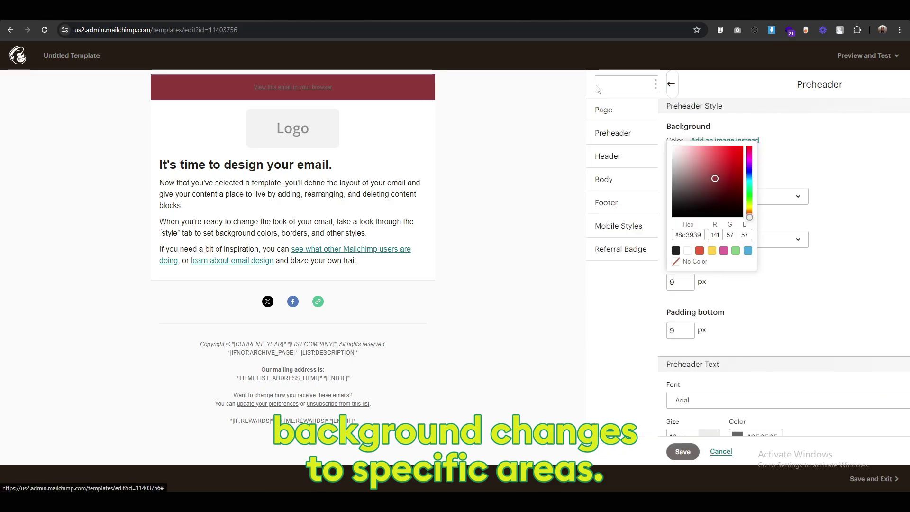
click(618, 155)
click(619, 162)
click(626, 190)
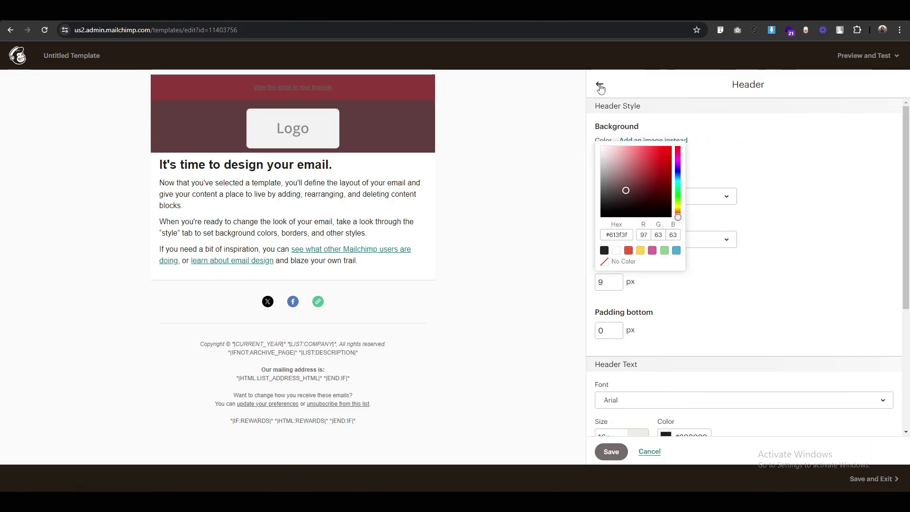
- Set the body and footer background colours to dark red
click(599, 86)
click(624, 180)
click(616, 154)
click(624, 189)
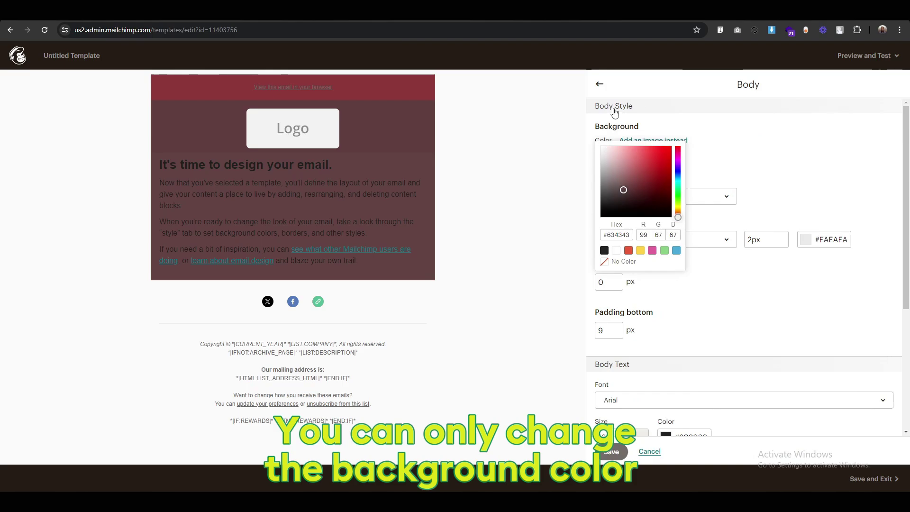
click(600, 84)
click(618, 201)
click(616, 155)
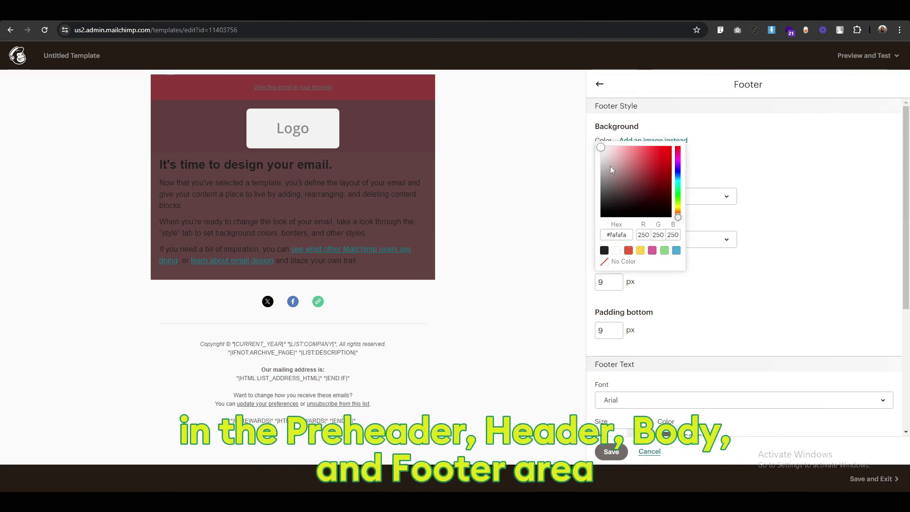
click(624, 195)
click(609, 452)
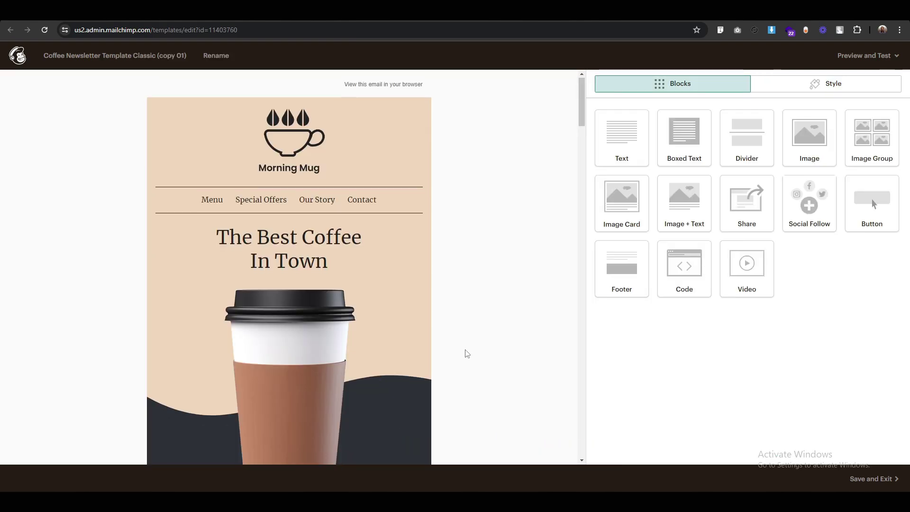
- Drop a Buy Now button under Our Menu, then open the Expresso Image + Text block
scroll(465, 351, down, 9)
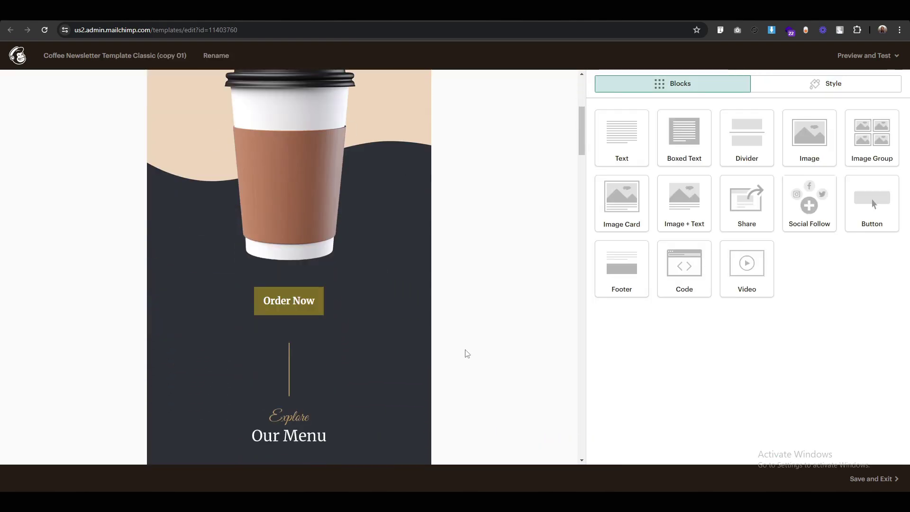
drag(872, 204, 336, 363)
drag(249, 364, 284, 432)
click(630, 451)
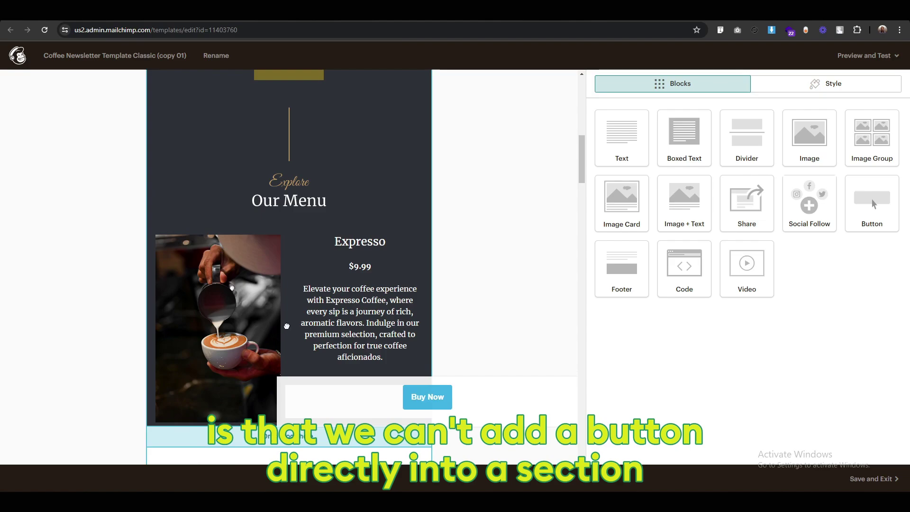
drag(427, 397, 289, 241)
scroll(408, 253, down, 8)
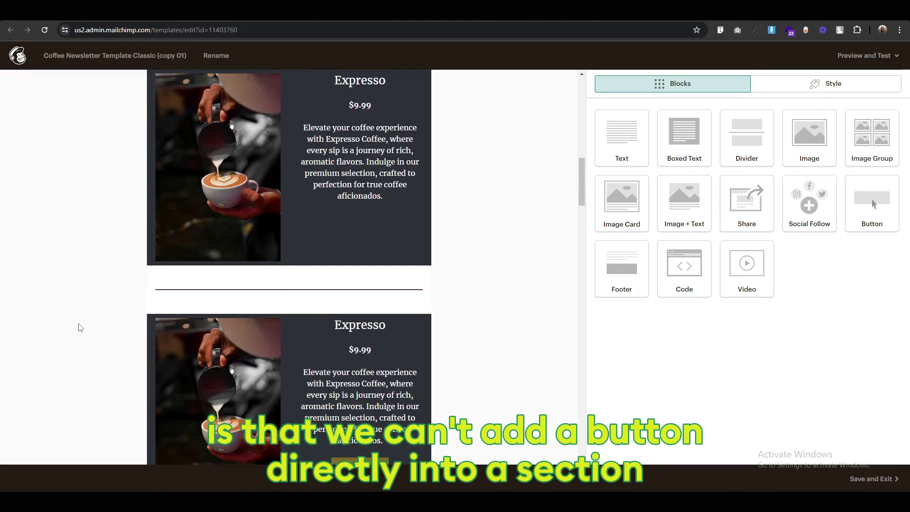
click(370, 138)
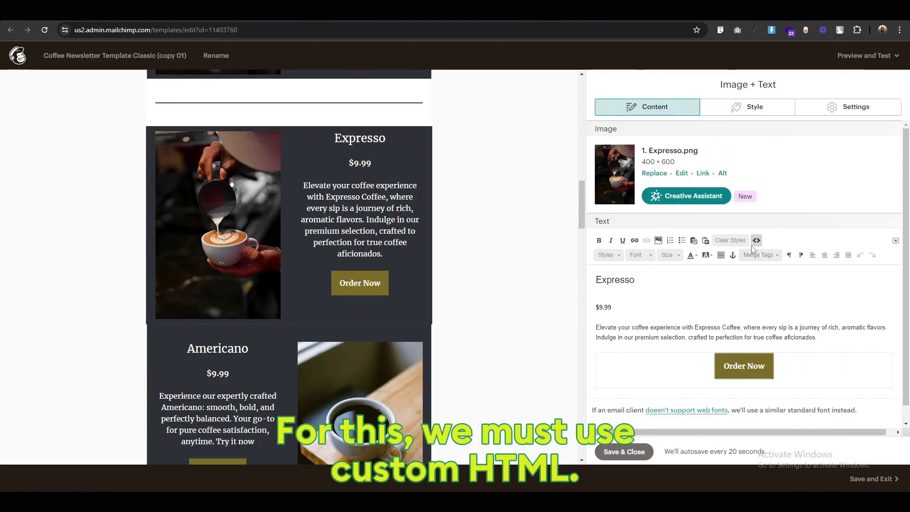
- View the Expresso block's HTML source and select the Order Now button's table code
click(757, 240)
scroll(624, 364, down, 5)
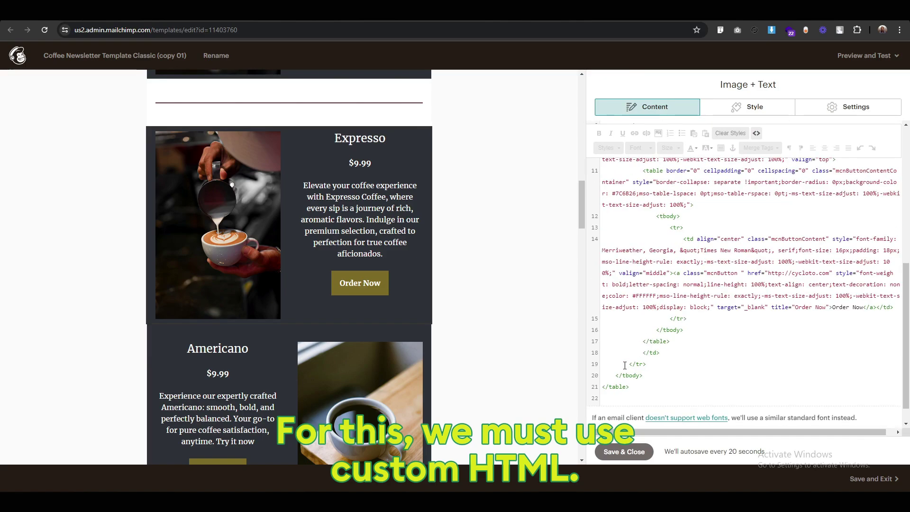
shift+click(638, 396)
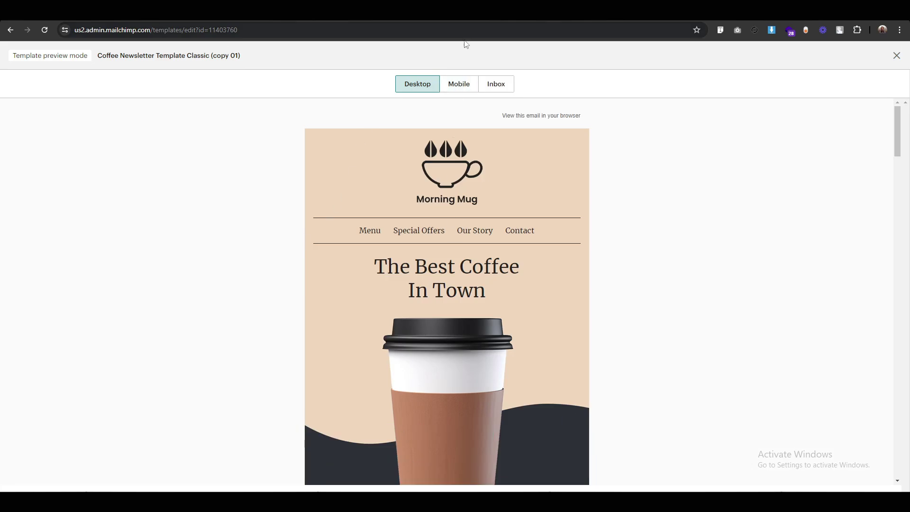
- Scroll the mobile preview to see menu images above their text, then switch back to desktop
click(459, 84)
scroll(457, 272, down, 10)
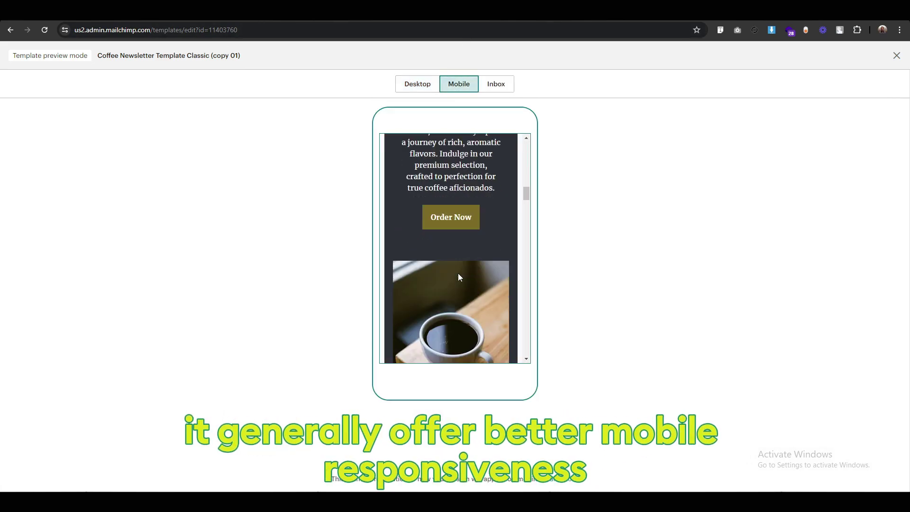
scroll(459, 278, down, 15)
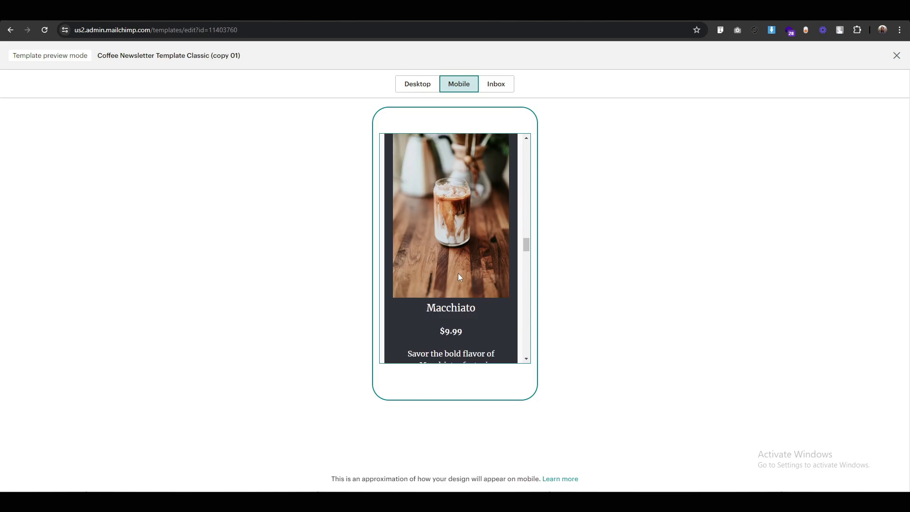
scroll(459, 278, down, 15)
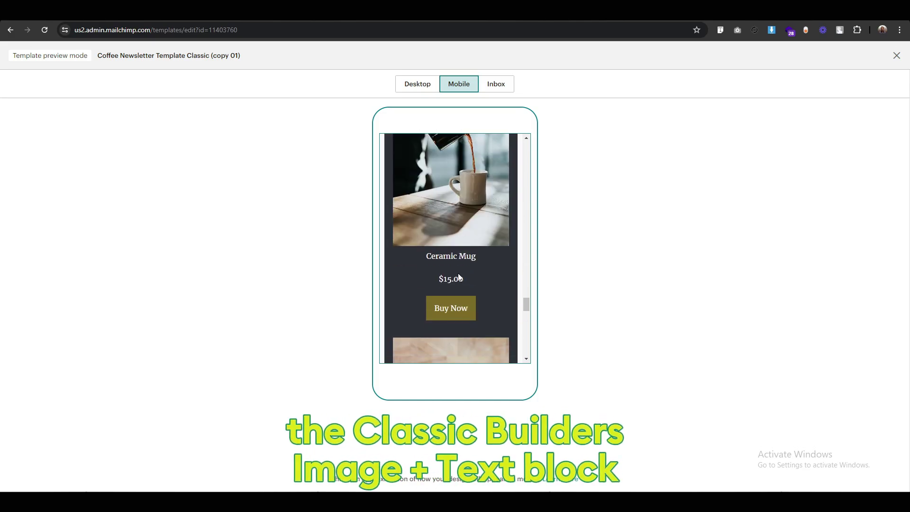
scroll(458, 277, down, 5)
click(417, 86)
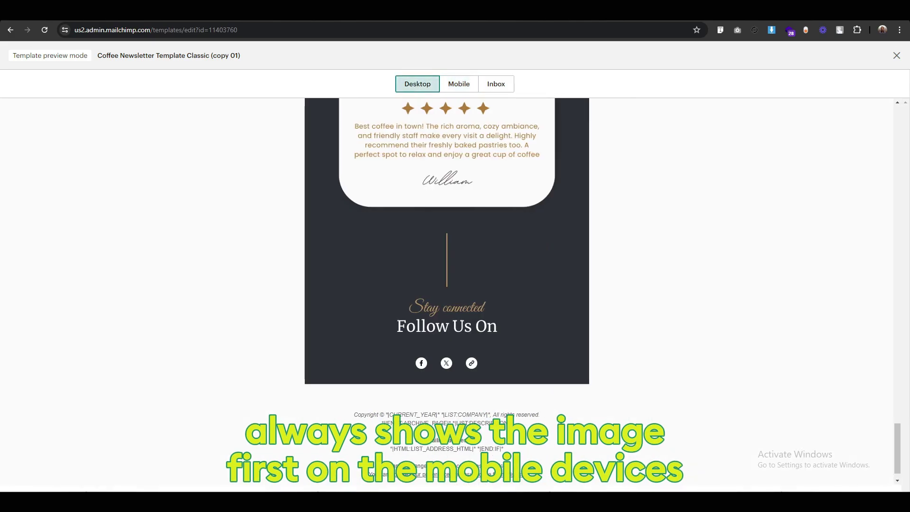
- Leave the preview and review the Expresso block's image position settings, then save it
click(895, 68)
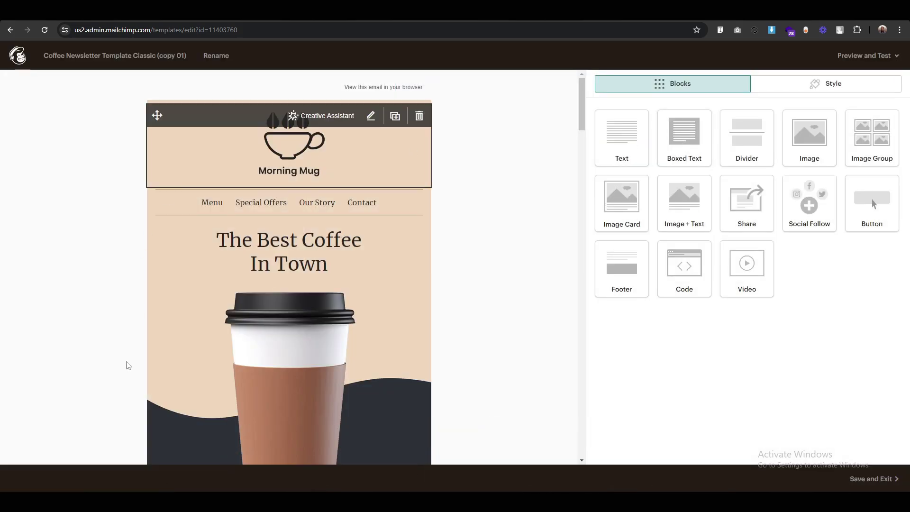
scroll(126, 370, down, 10)
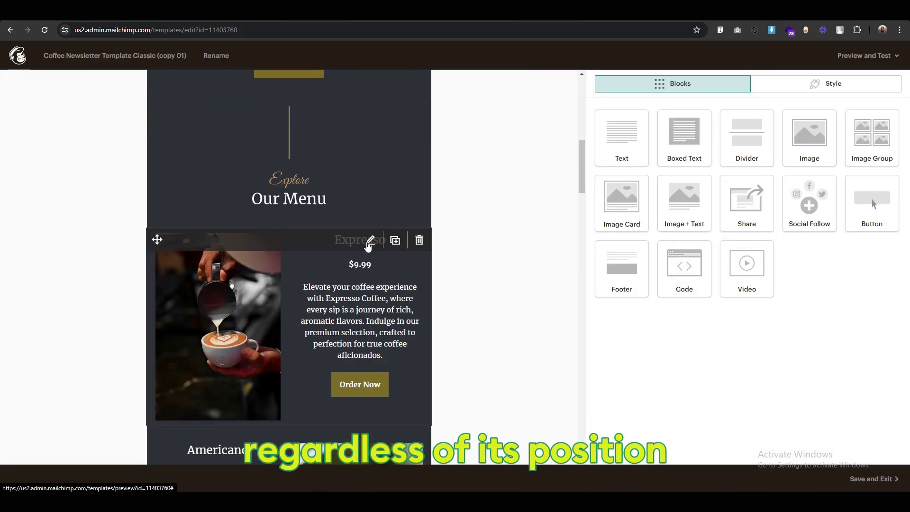
click(369, 242)
click(833, 115)
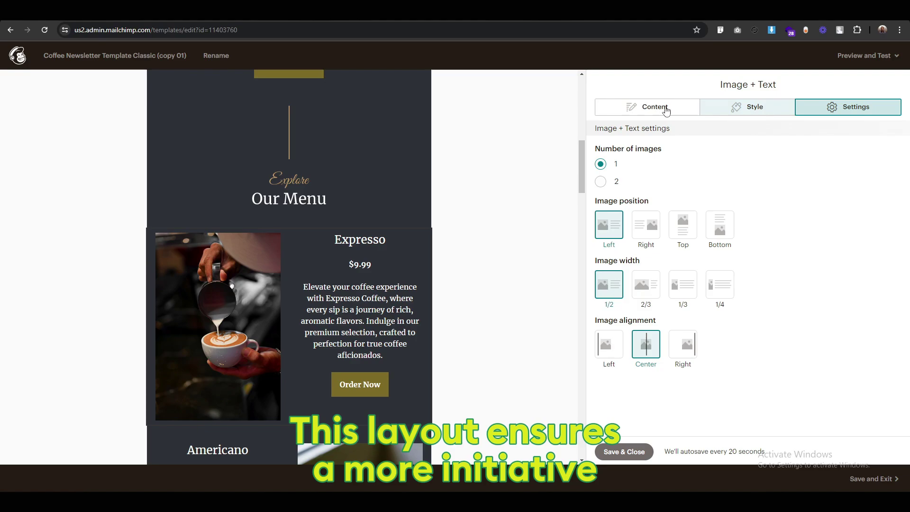
click(652, 110)
click(622, 453)
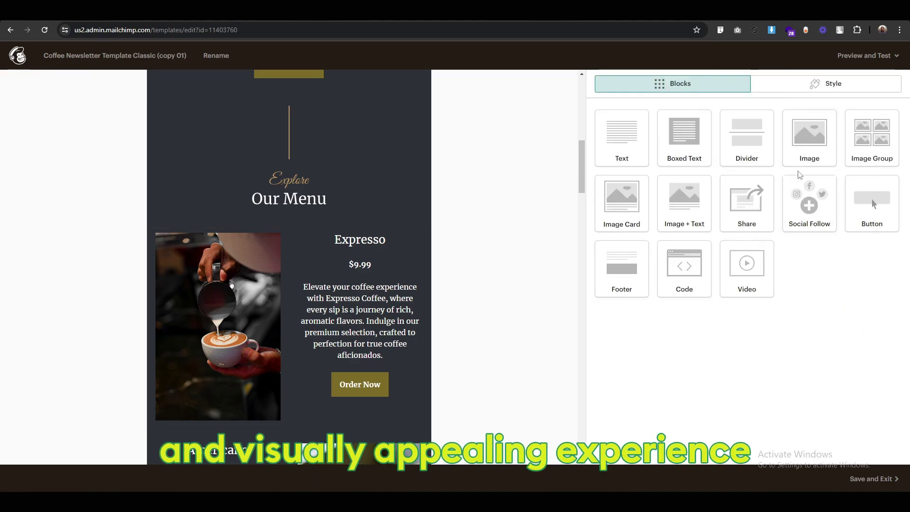
- Add an image-and-text block above Expresso with the image left of the text
drag(673, 210, 374, 256)
drag(275, 260, 275, 259)
click(848, 107)
click(609, 226)
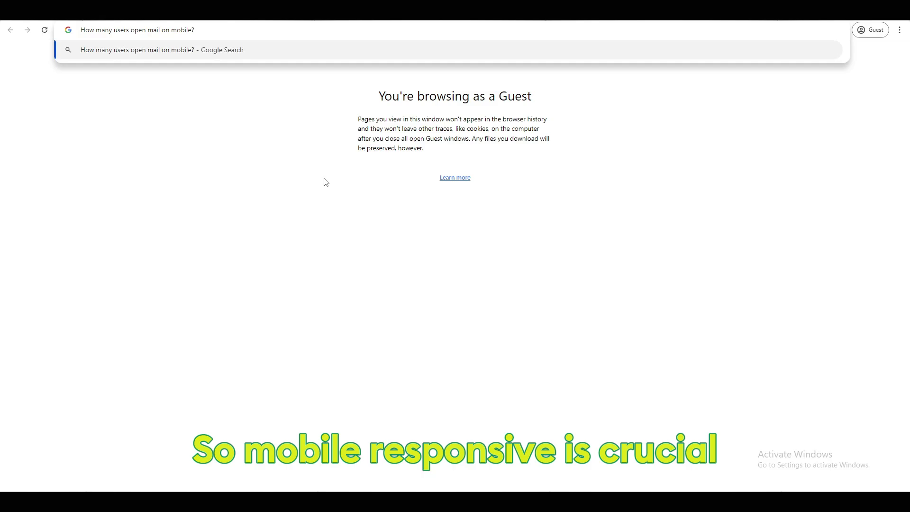
key(Return)
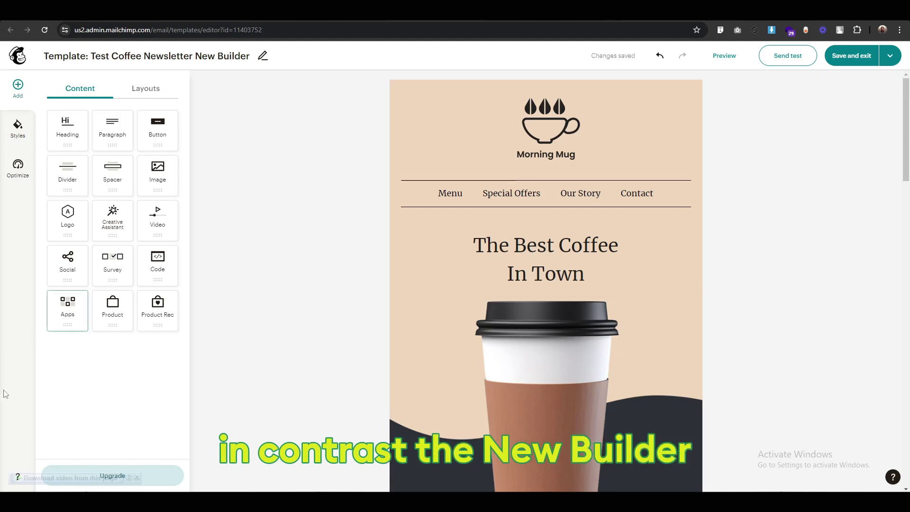
- Inspect the Expresso image and description text blocks
scroll(265, 431, down, 12)
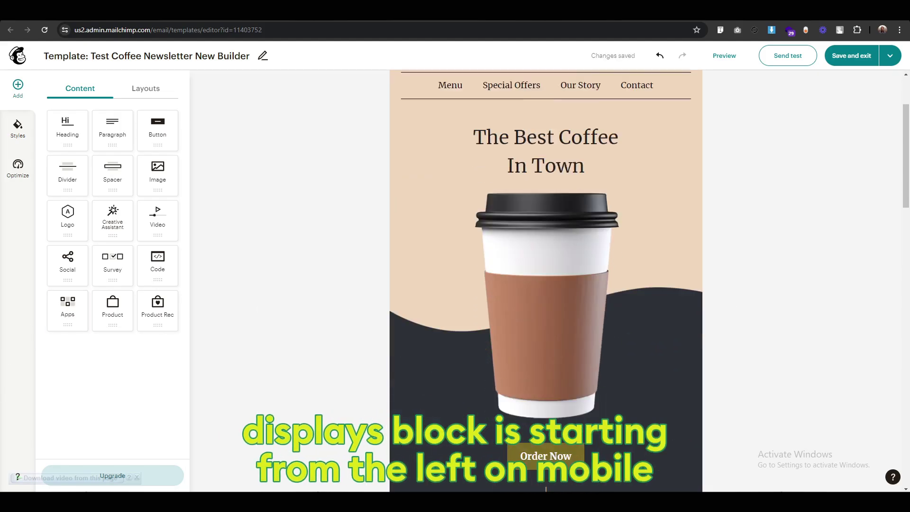
scroll(265, 432, down, 1)
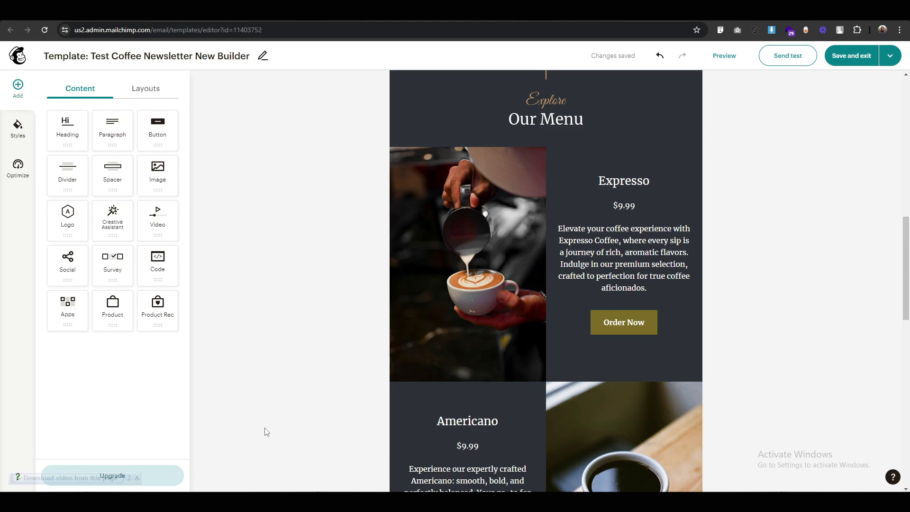
click(493, 273)
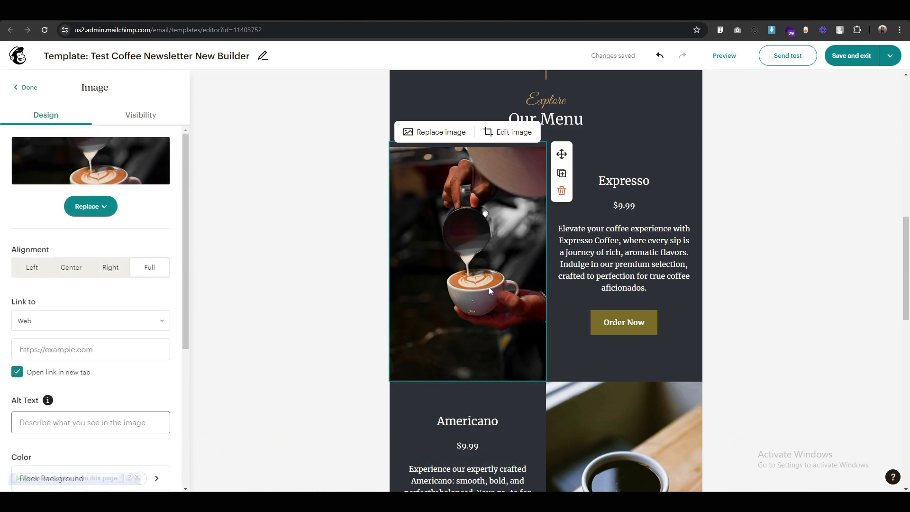
click(612, 269)
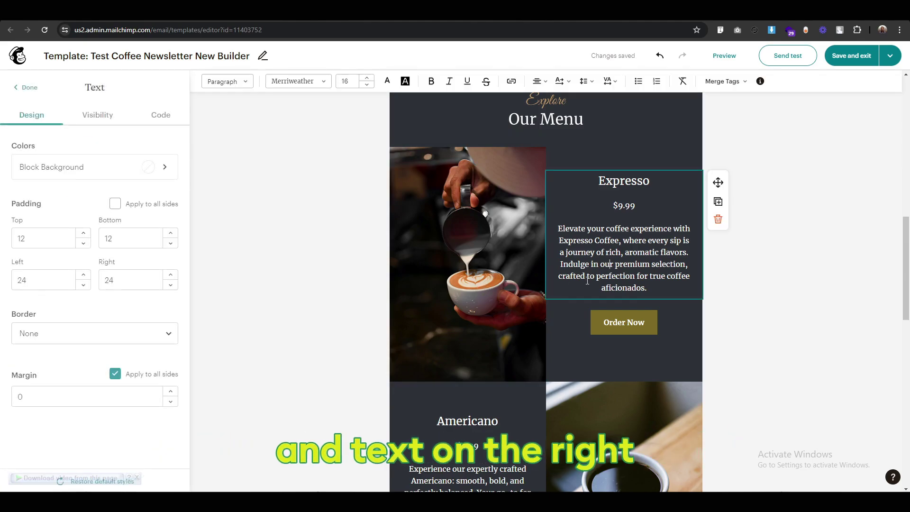
click(305, 341)
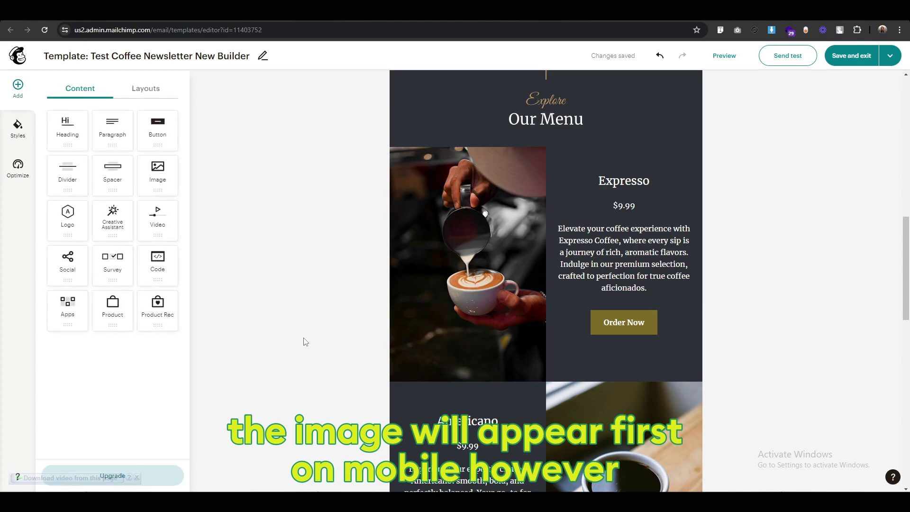
- Inspect the Americano image and text blocks, then open the newsletter preview
scroll(305, 341, down, 4)
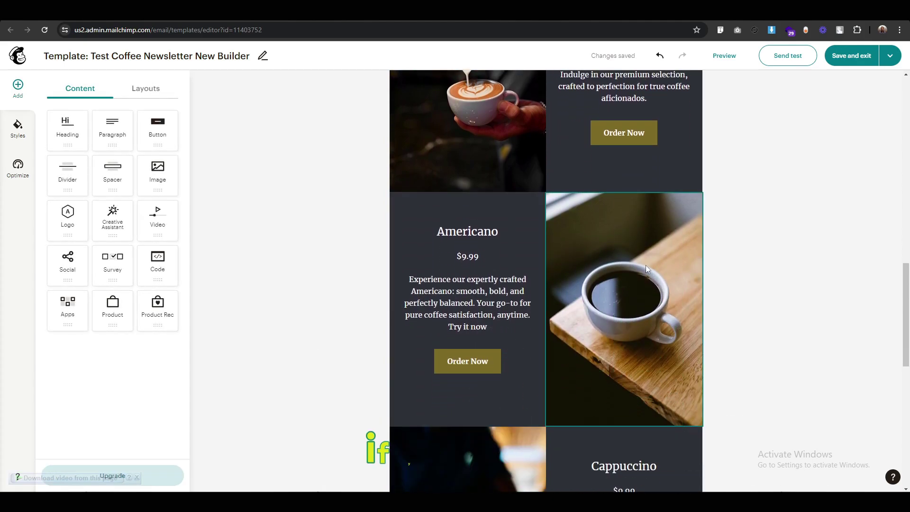
click(642, 261)
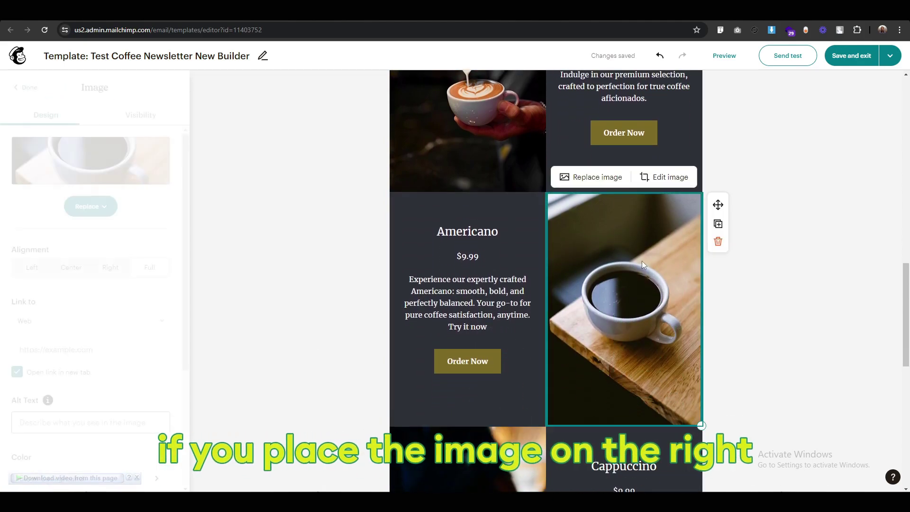
click(474, 284)
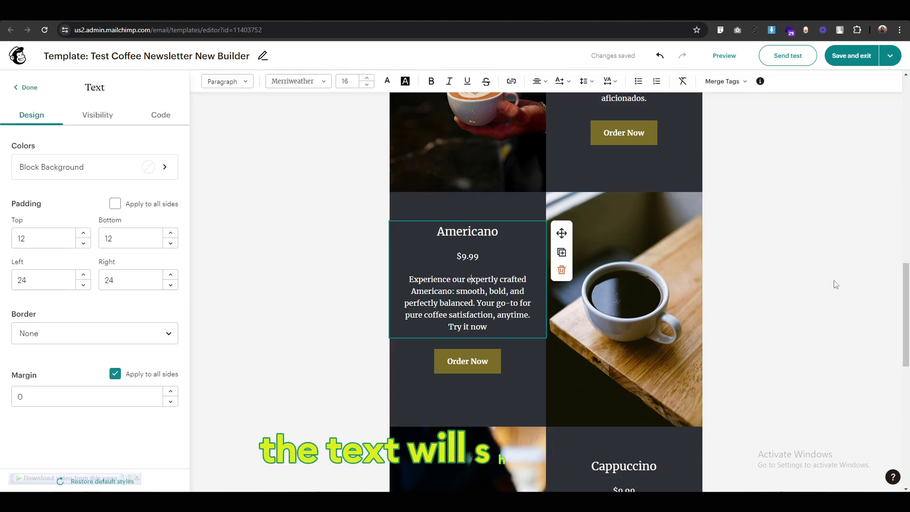
click(820, 287)
click(729, 62)
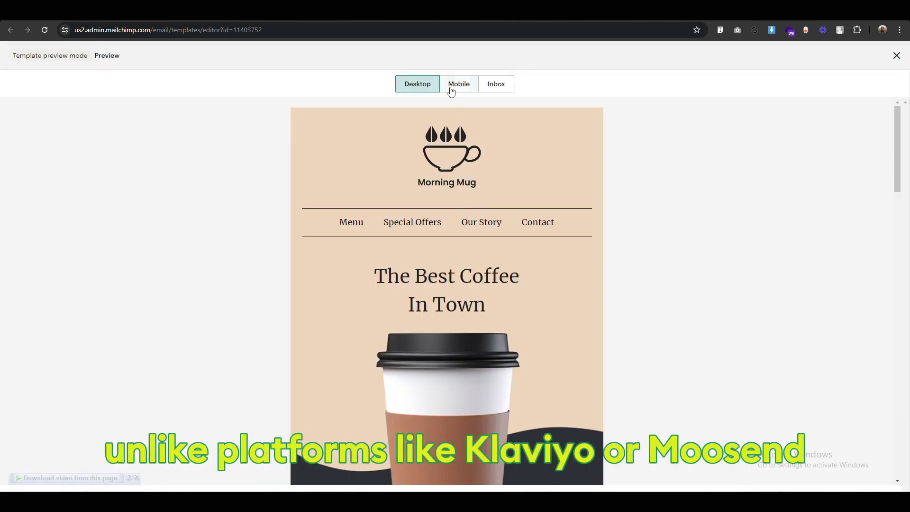
click(456, 85)
scroll(451, 329, down, 15)
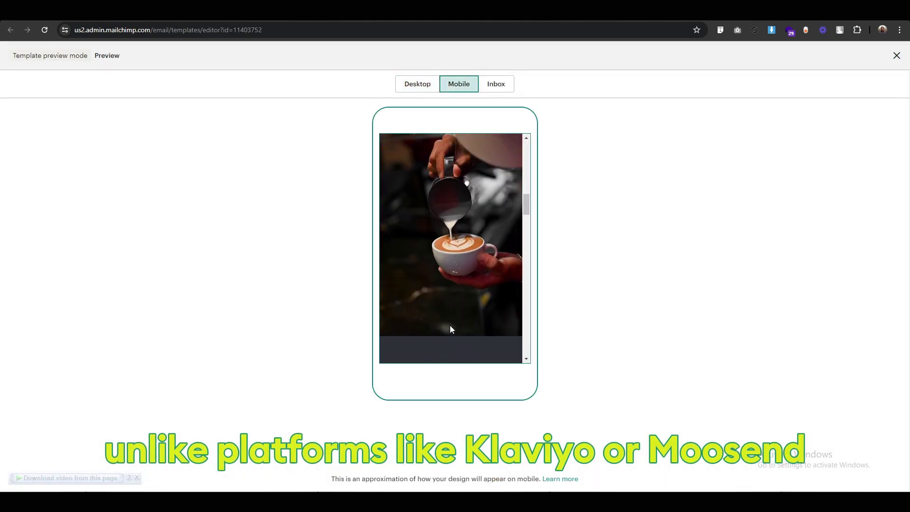
scroll(450, 327, down, 10)
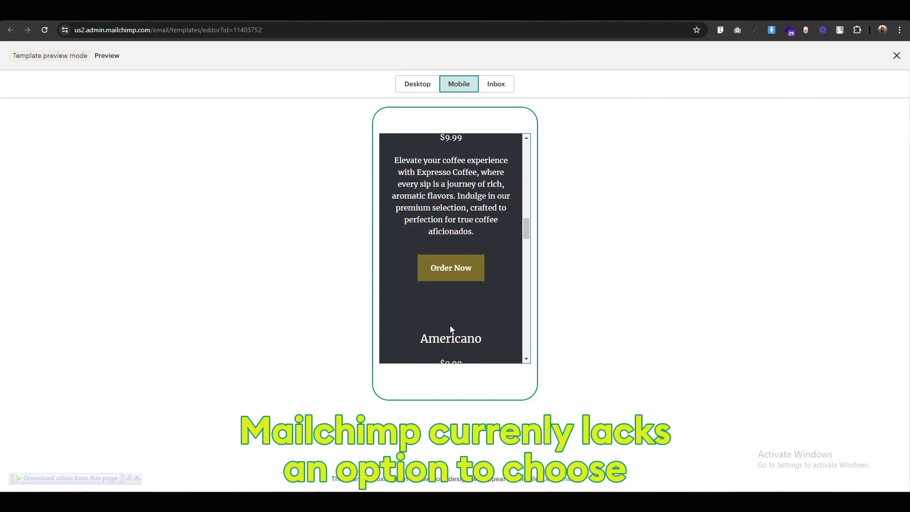
scroll(452, 327, down, 3)
scroll(450, 325, down, 3)
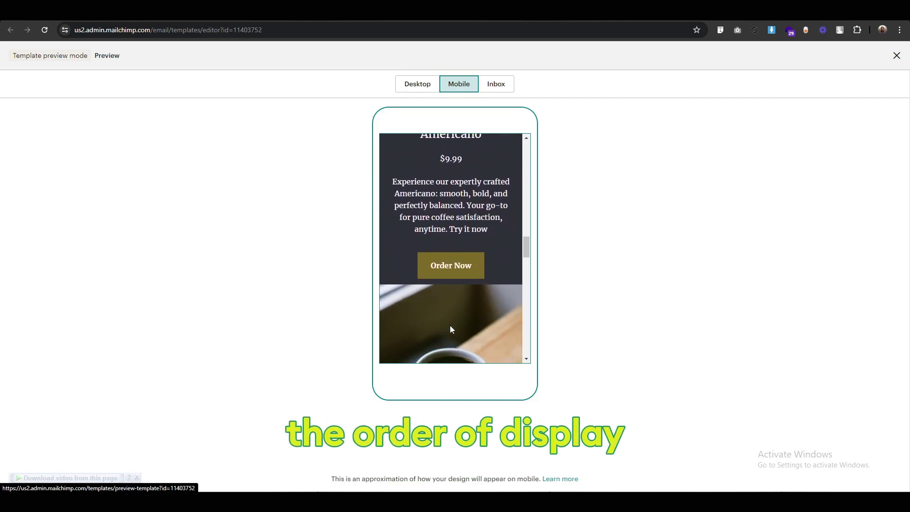
scroll(450, 325, up, 3)
click(435, 85)
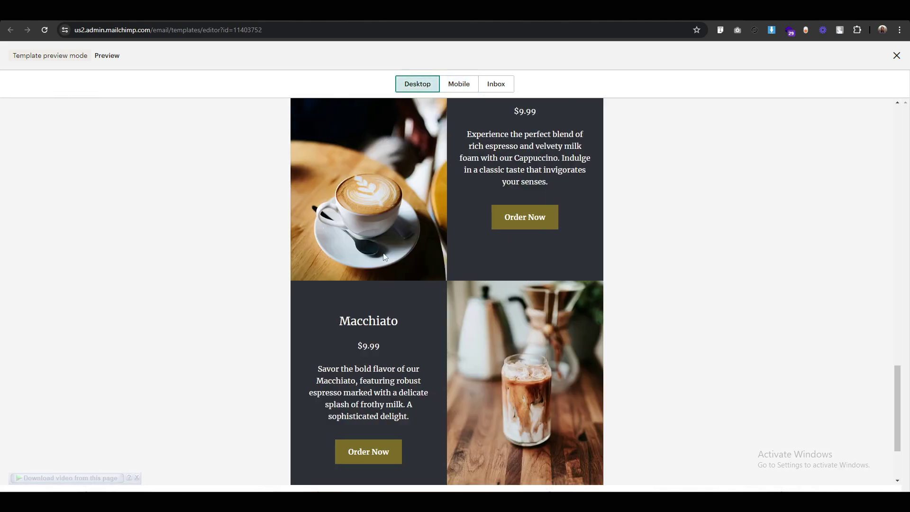
scroll(240, 310, up, 8)
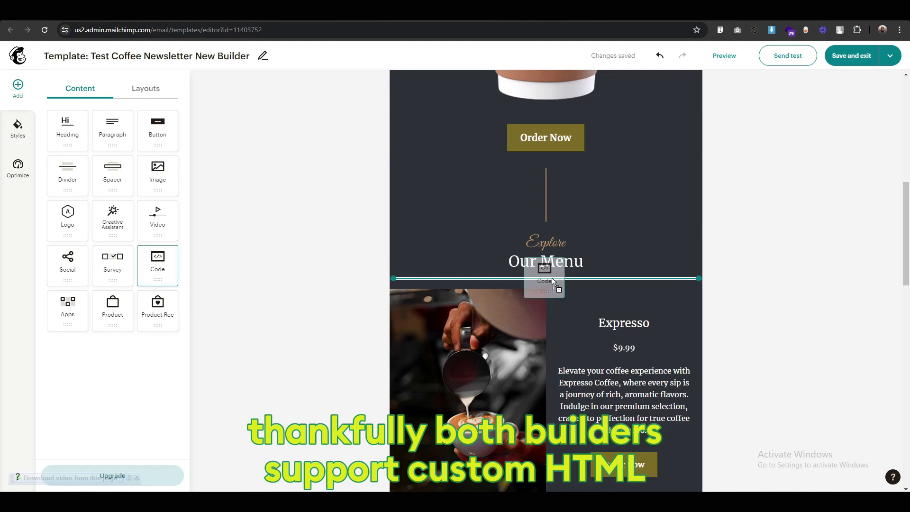
- Insert Code blocks under Our Menu in both builders and select the starter HTML line
drag(556, 276, 557, 278)
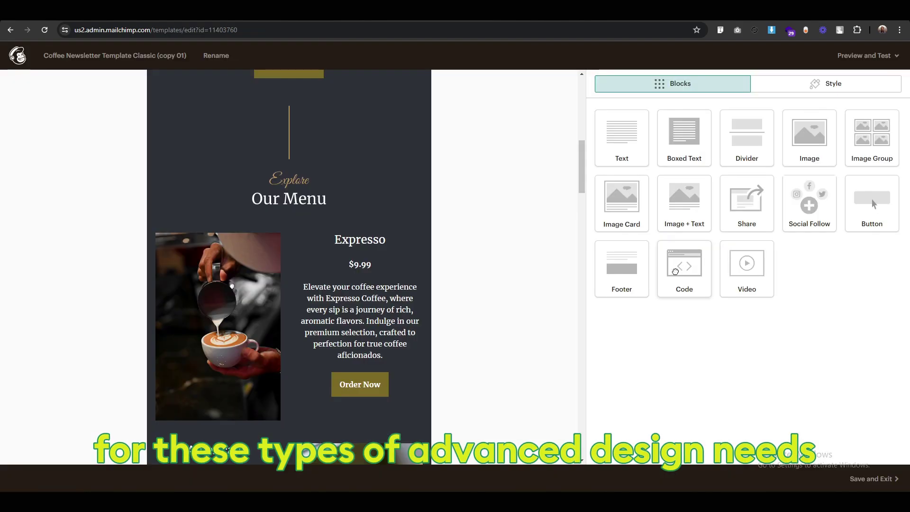
drag(685, 269, 321, 226)
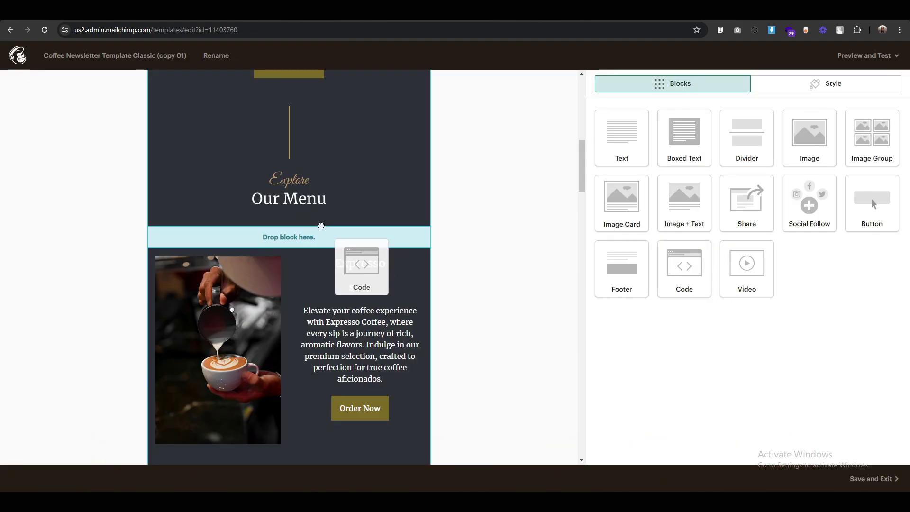
drag(361, 266, 361, 267)
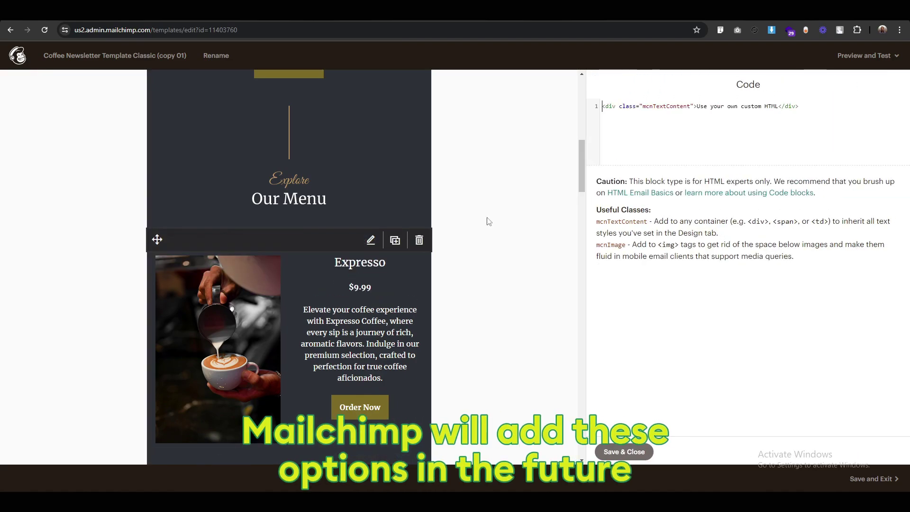
drag(802, 108, 597, 109)
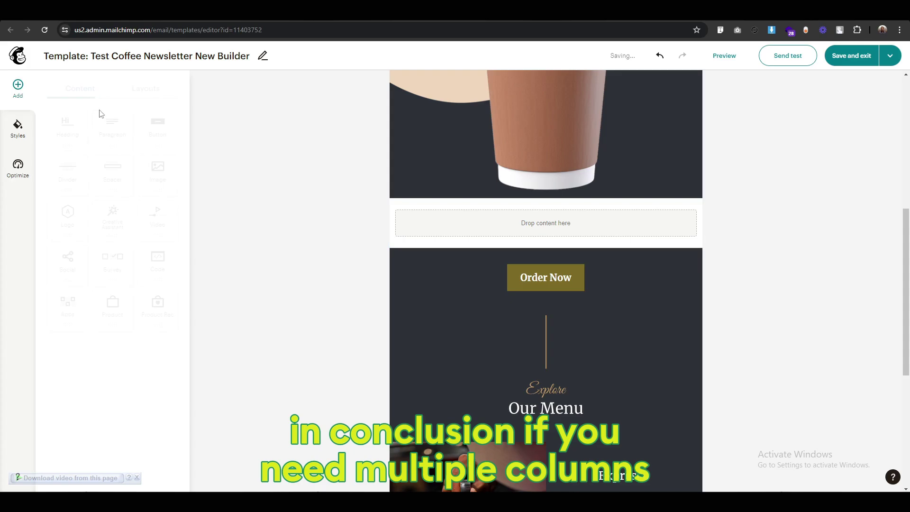
- Try two- and three-column layouts below the first block, then undo them
drag(556, 260, 556, 260)
click(29, 86)
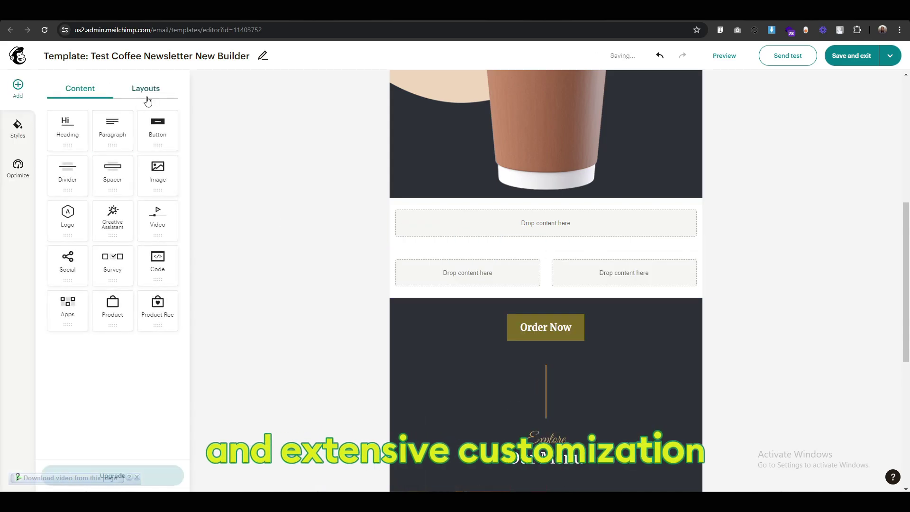
click(146, 88)
drag(67, 239, 531, 304)
key(ctrl+z)
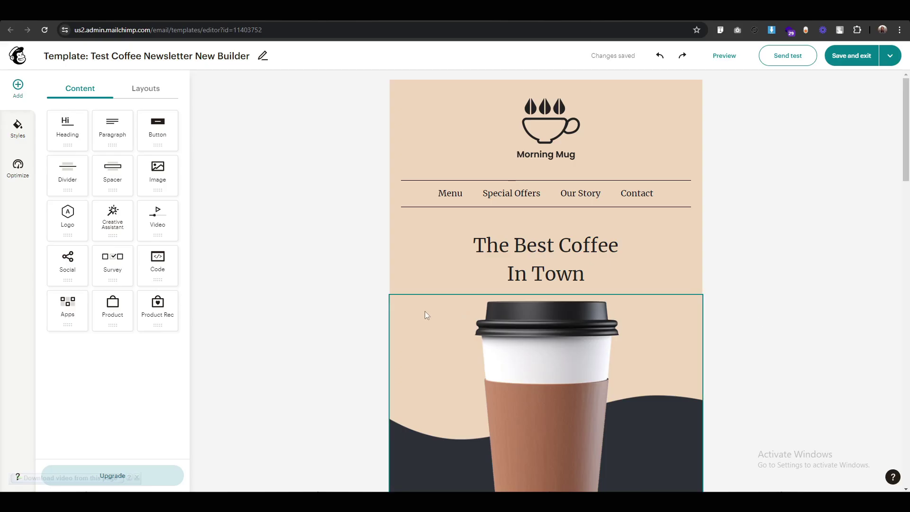
- Give the navigation links block a dashed border
click(440, 193)
click(81, 334)
click(107, 175)
click(27, 86)
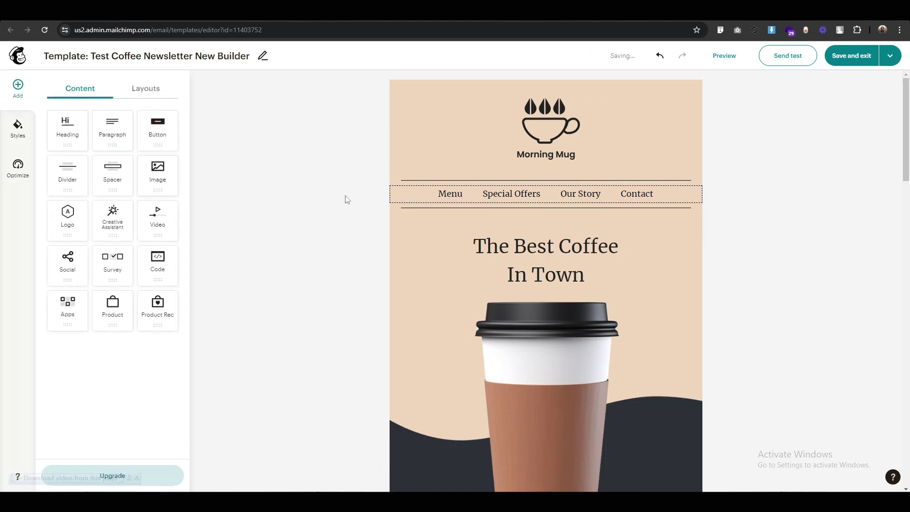
- Apply the Anton font to the navigation links and select the top section for recolouring
click(450, 193)
key(ctrl+a)
click(298, 81)
scroll(71, 237, down, 3)
click(53, 176)
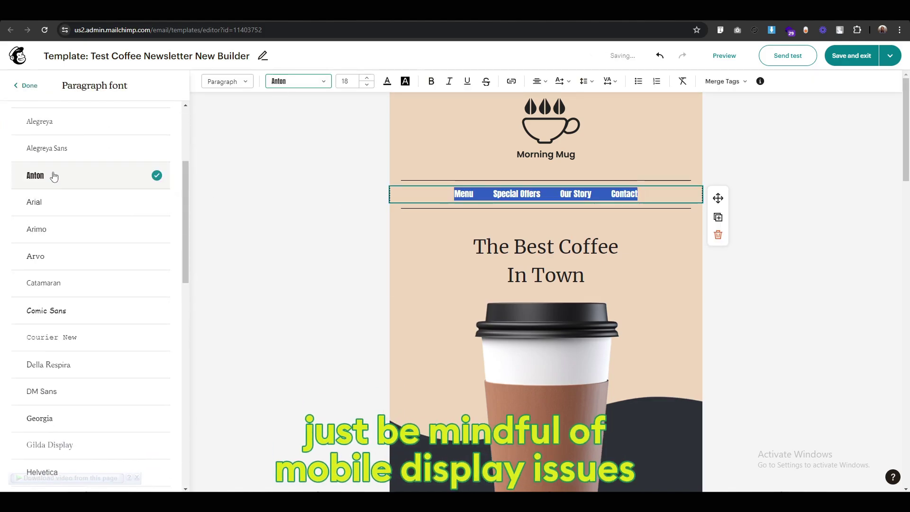
click(333, 232)
click(402, 201)
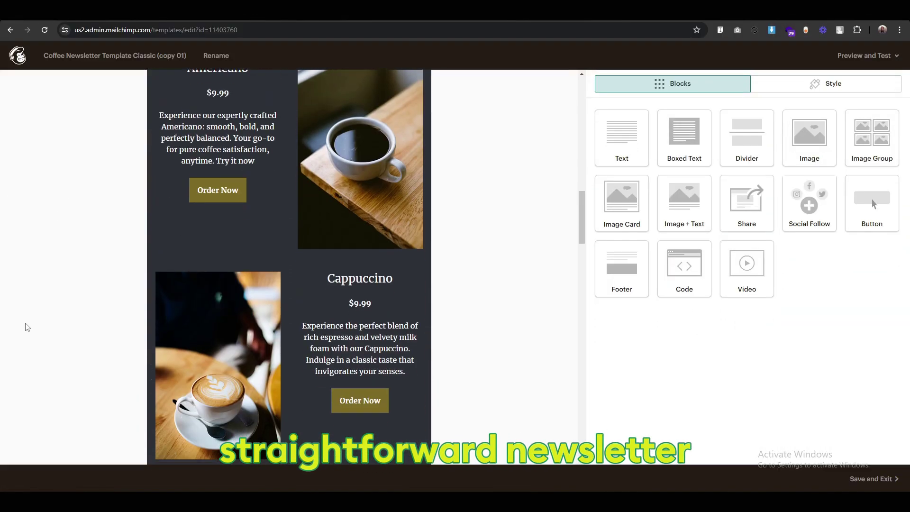
- Preview the classic coffee newsletter on Mobile and scroll down to the menu
click(866, 56)
click(838, 80)
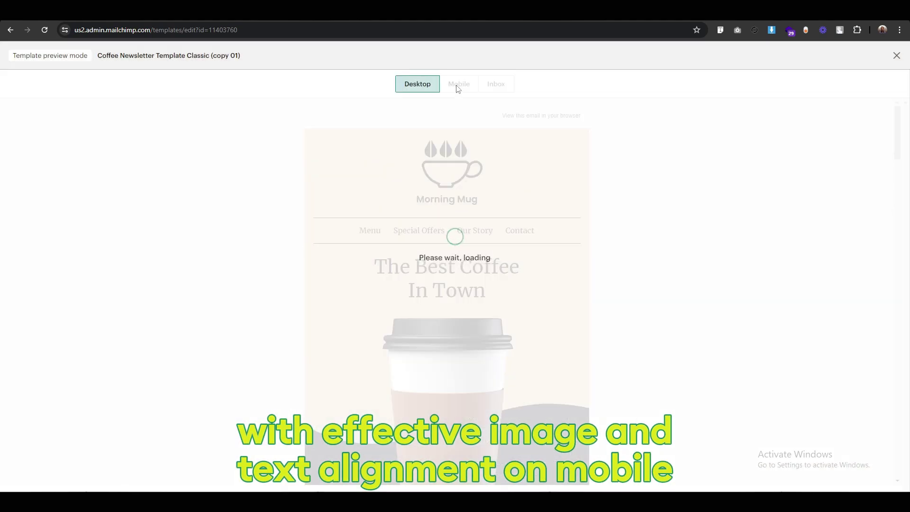
click(460, 90)
scroll(445, 277, down, 5)
scroll(445, 281, down, 10)
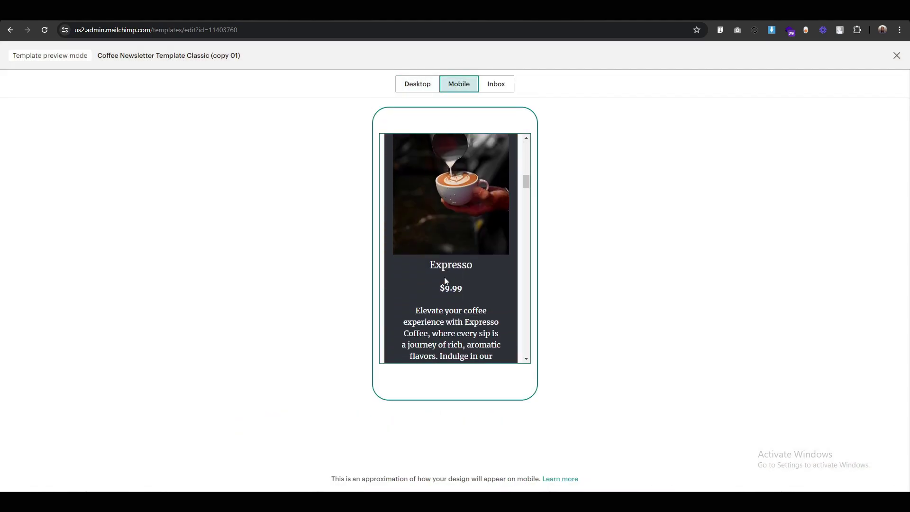